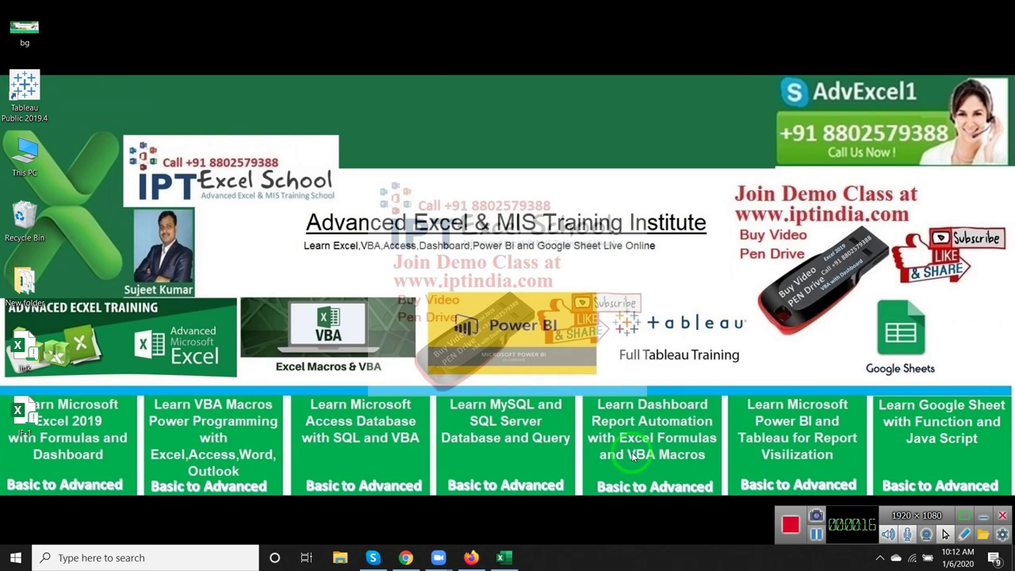
- Bring the Book1 workbook back over the desktop from the taskbar
{"action": "right_click", "coordinate": [558, 393]}
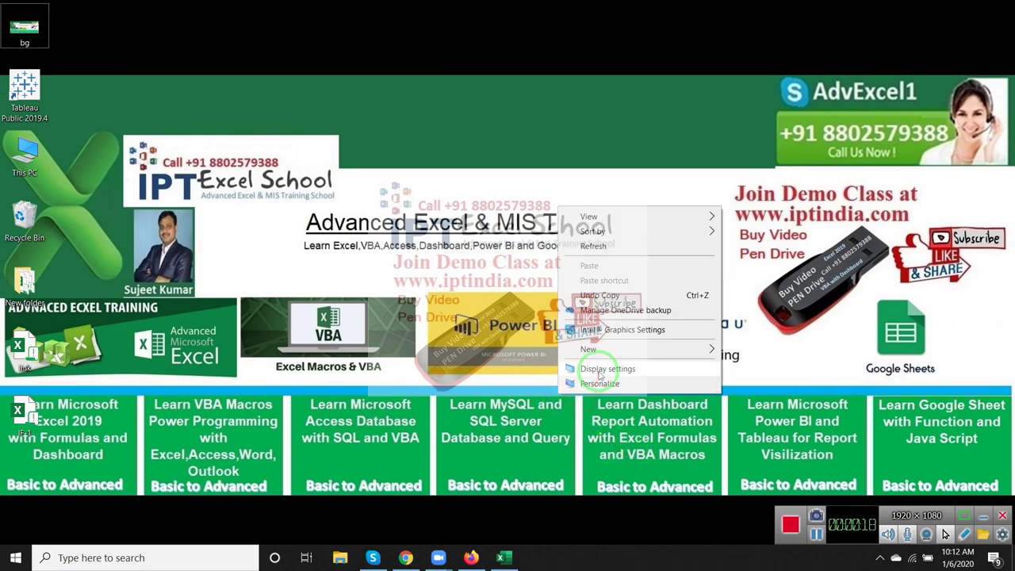
{"action": "left_click", "coordinate": [502, 557]}
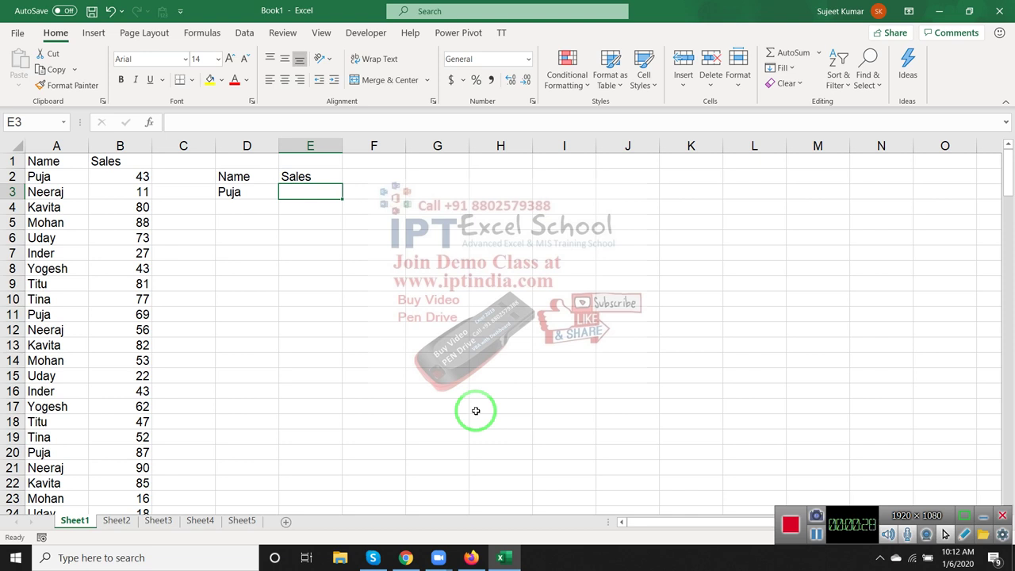
{"action": "left_click", "coordinate": [298, 285]}
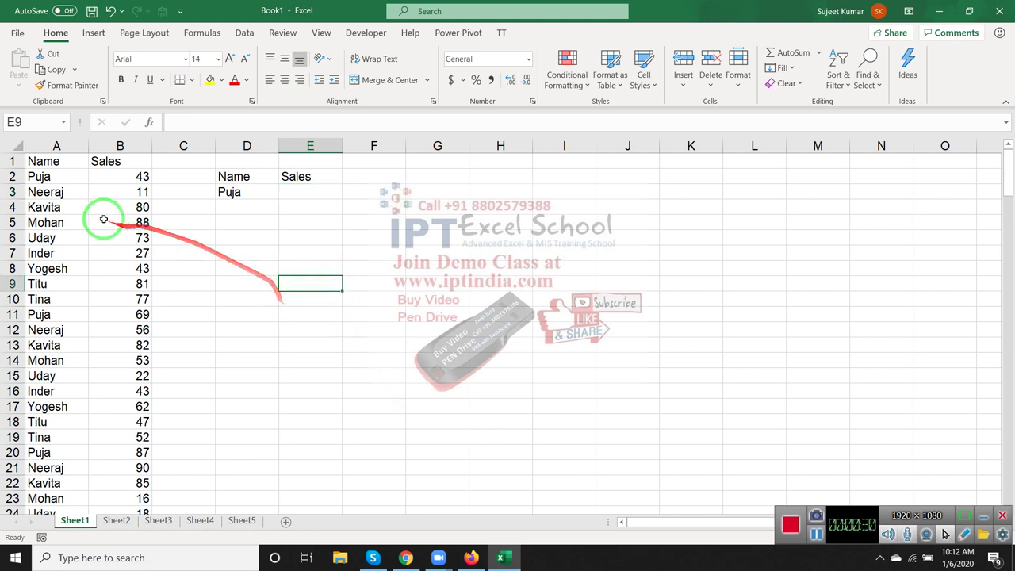
{"action": "left_click_drag", "start_coordinate": [36, 176], "coordinate": [34, 309]}
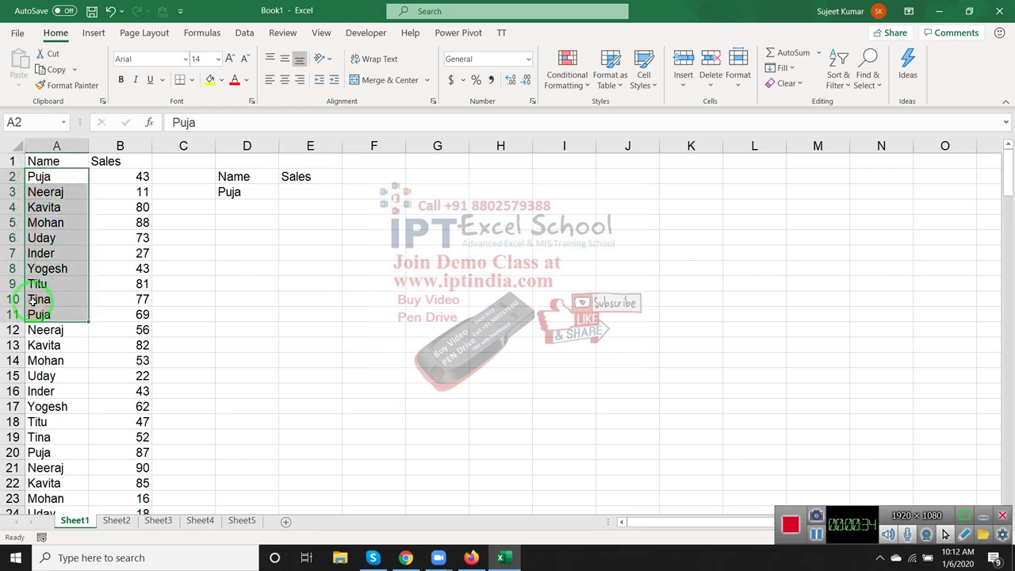
{"action": "left_click", "coordinate": [57, 176]}
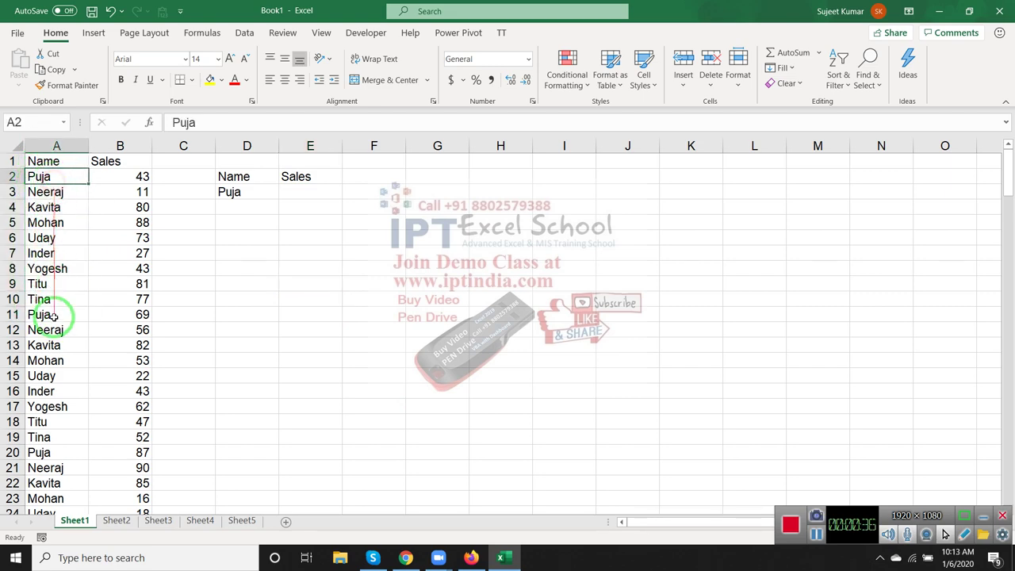
{"action": "scroll", "coordinate": [54, 317], "scroll_direction": "down", "scroll_amount": 7}
{"action": "scroll", "coordinate": [55, 335], "scroll_direction": "down", "scroll_amount": 4}
{"action": "scroll", "coordinate": [54, 340], "scroll_direction": "down", "scroll_amount": 5}
{"action": "scroll", "coordinate": [55, 340], "scroll_direction": "up", "scroll_amount": 5}
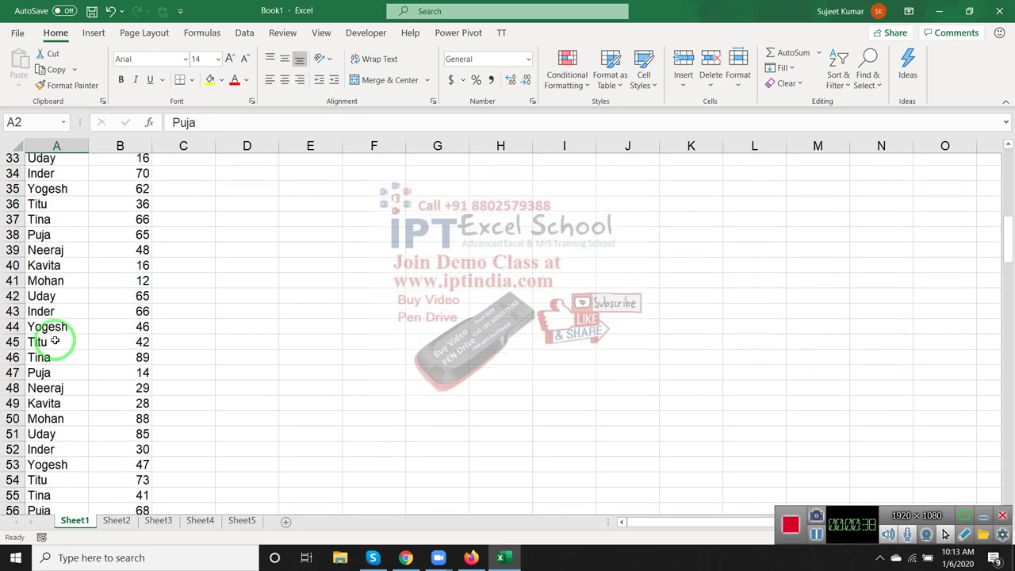
{"action": "scroll", "coordinate": [55, 340], "scroll_direction": "up", "scroll_amount": 11}
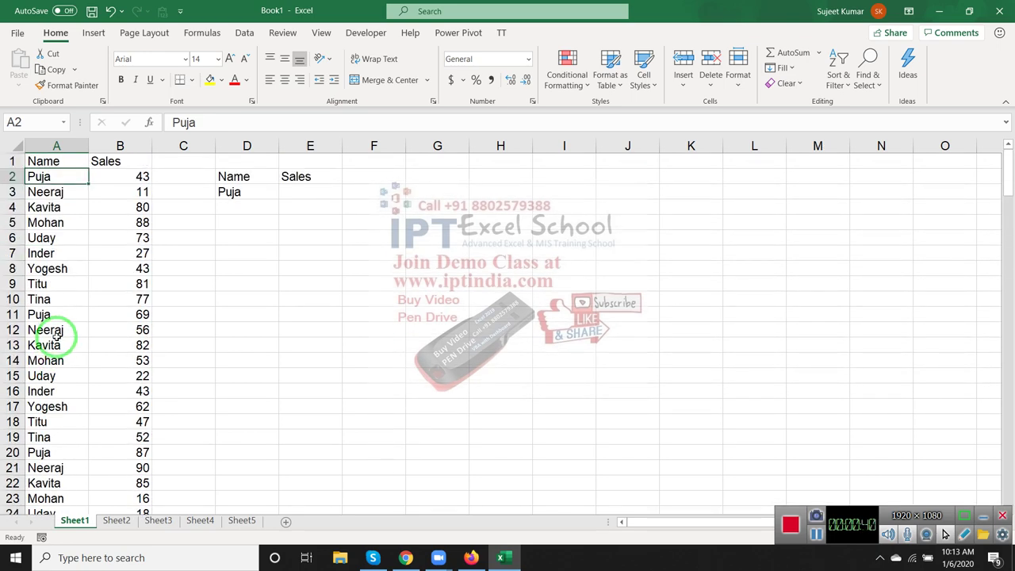
{"action": "mouse_move", "coordinate": [43, 238]}
{"action": "left_mouse_down"}
{"action": "mouse_move", "coordinate": [117, 355]}
{"action": "mouse_move", "coordinate": [117, 373]}
{"action": "left_mouse_up"}
{"action": "left_click_drag", "start_coordinate": [63, 222], "coordinate": [124, 374]}
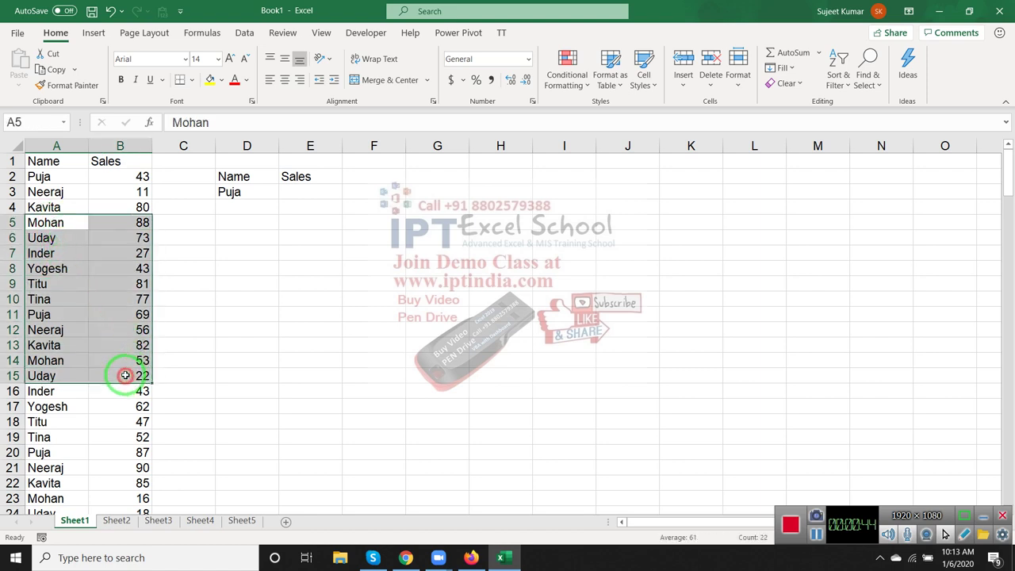
{"action": "left_click", "coordinate": [307, 193]}
- Enter =VLOOKUP(D3,A:B,2,0) in E3, returning 43 for Puja
{"action": "type", "text": "=vl"}
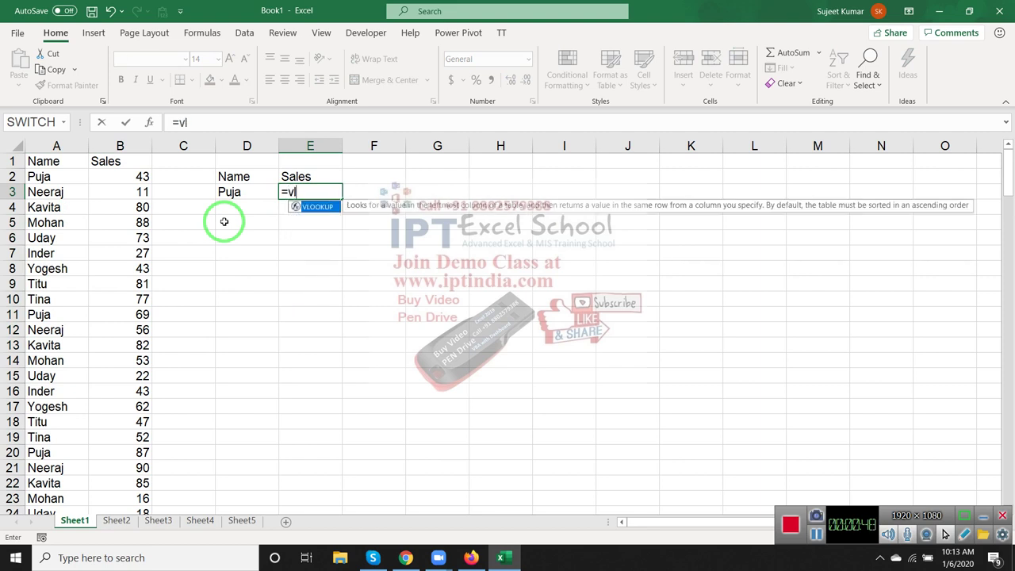
{"action": "key", "text": "Tab"}
{"action": "key", "text": "Left"}
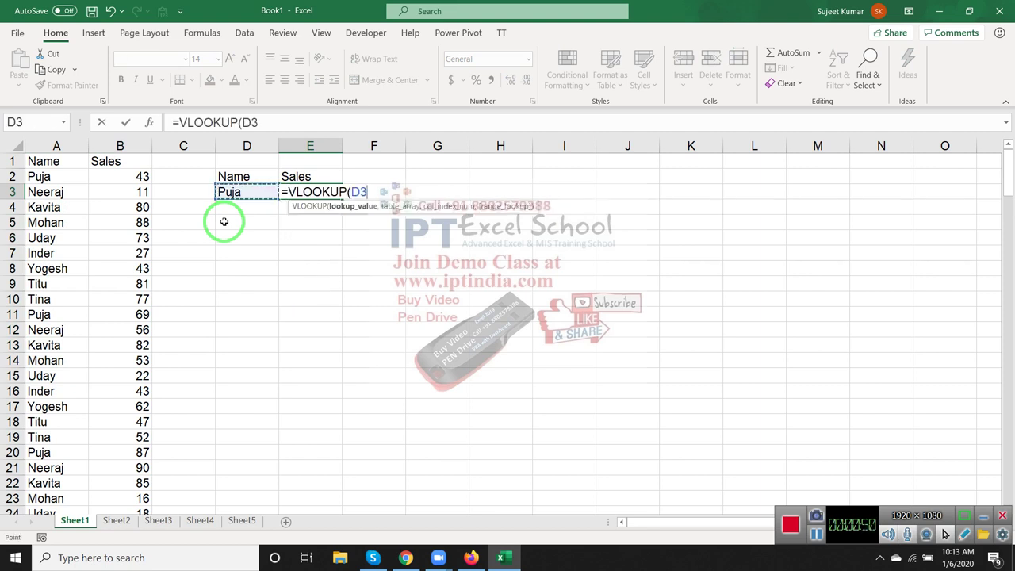
{"action": "type", "text": ","}
{"action": "left_click_drag", "start_coordinate": [55, 146], "coordinate": [92, 158]}
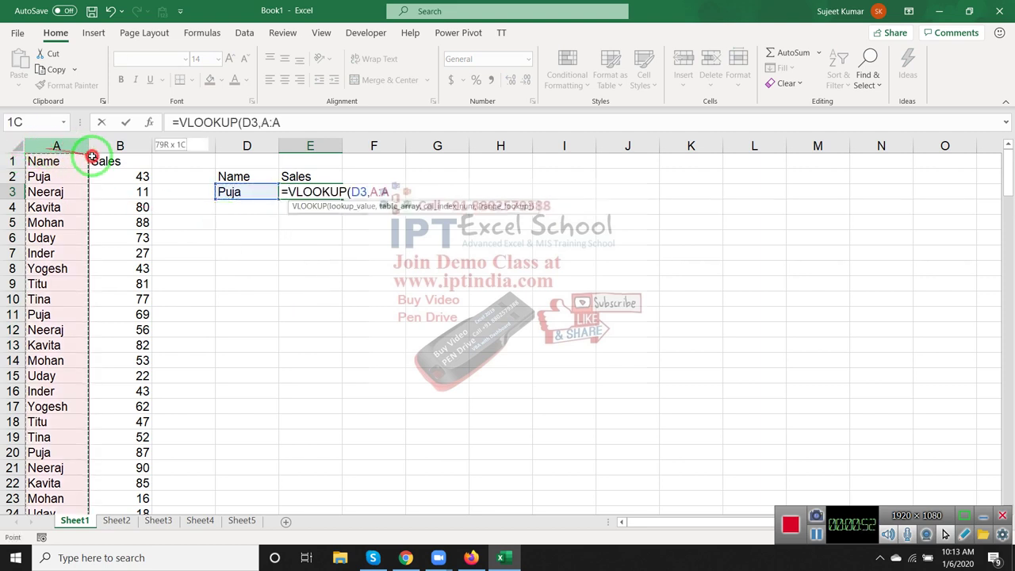
{"action": "type", "text": ",2,"}
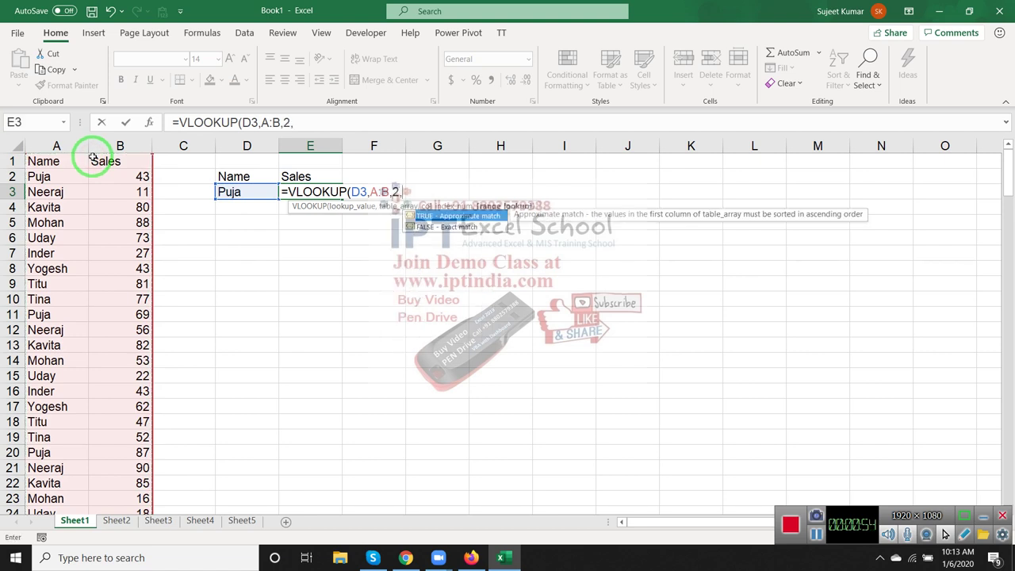
{"action": "type", "text": "0"}
{"action": "key", "text": "ctrl+Return"}
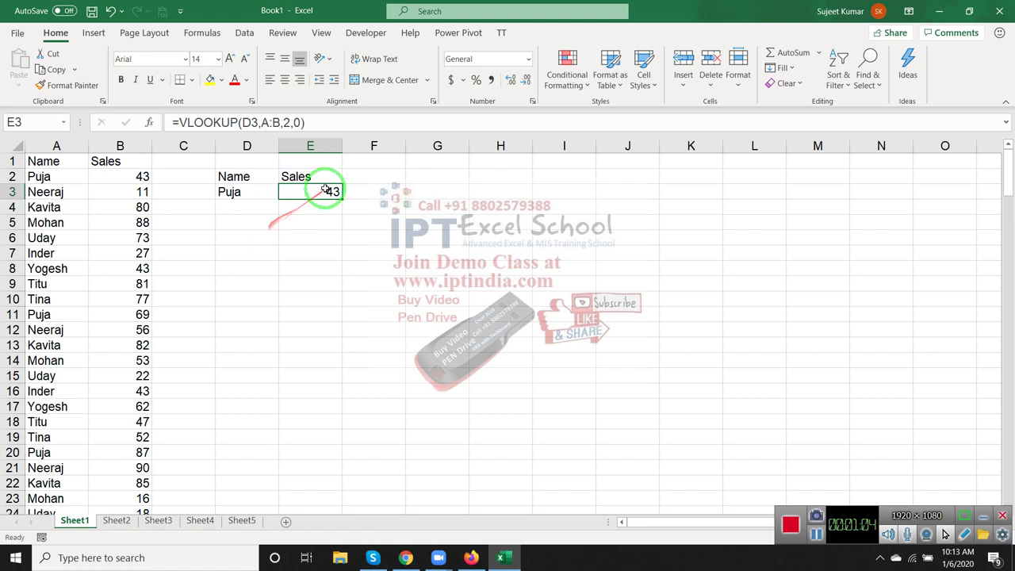
- Mark the empty block D4:G18 beside the lookup, then reselect E3
{"action": "left_click", "coordinate": [246, 224]}
{"action": "mouse_move", "coordinate": [246, 224]}
{"action": "left_mouse_down"}
{"action": "mouse_move", "coordinate": [456, 434]}
{"action": "mouse_move", "coordinate": [452, 424]}
{"action": "left_mouse_up"}
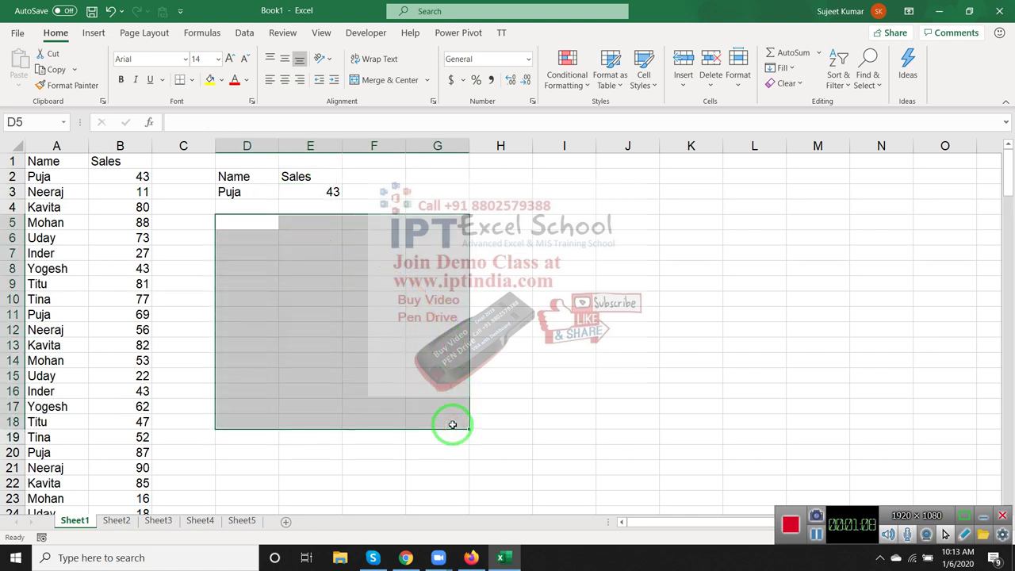
{"action": "left_click", "coordinate": [452, 425]}
{"action": "mouse_move", "coordinate": [262, 207]}
{"action": "left_mouse_down"}
{"action": "mouse_move", "coordinate": [449, 422]}
{"action": "mouse_move", "coordinate": [465, 475]}
{"action": "left_mouse_up"}
{"action": "left_click", "coordinate": [433, 389]}
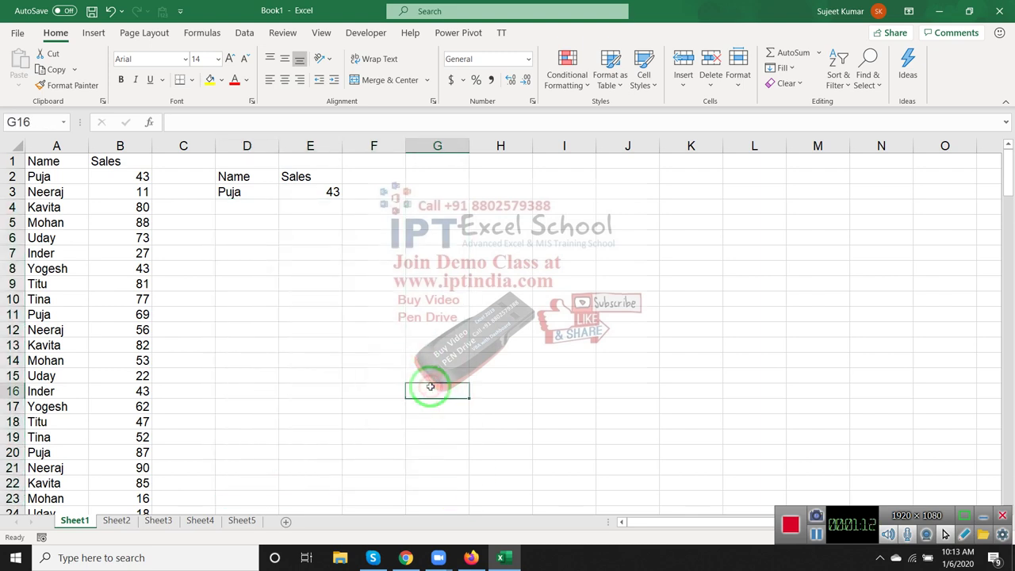
{"action": "left_click", "coordinate": [323, 195]}
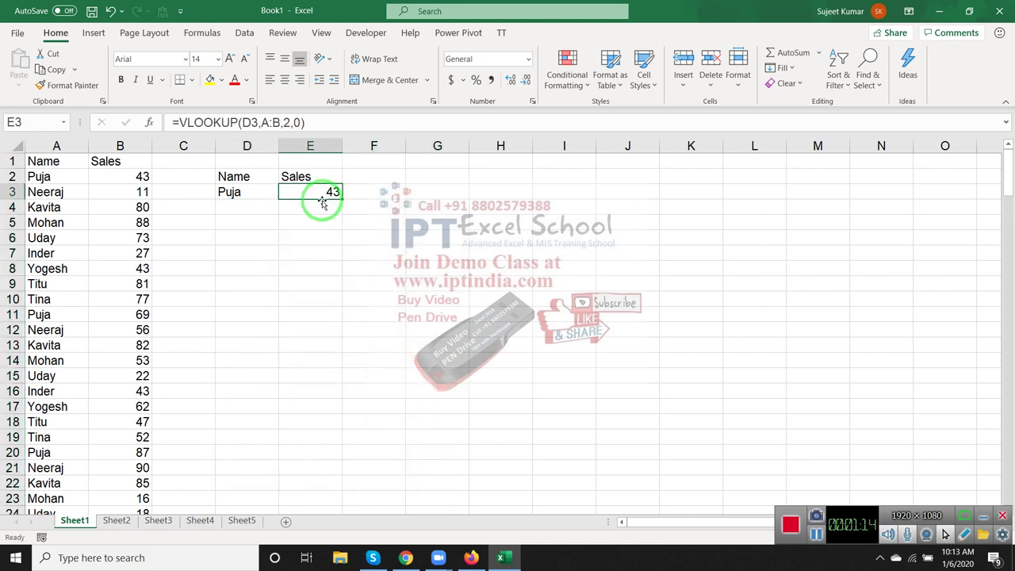
- Delete the VLOOKUP formula from E3, leaving Puja's Sales cell blank
{"action": "key", "text": "Delete"}
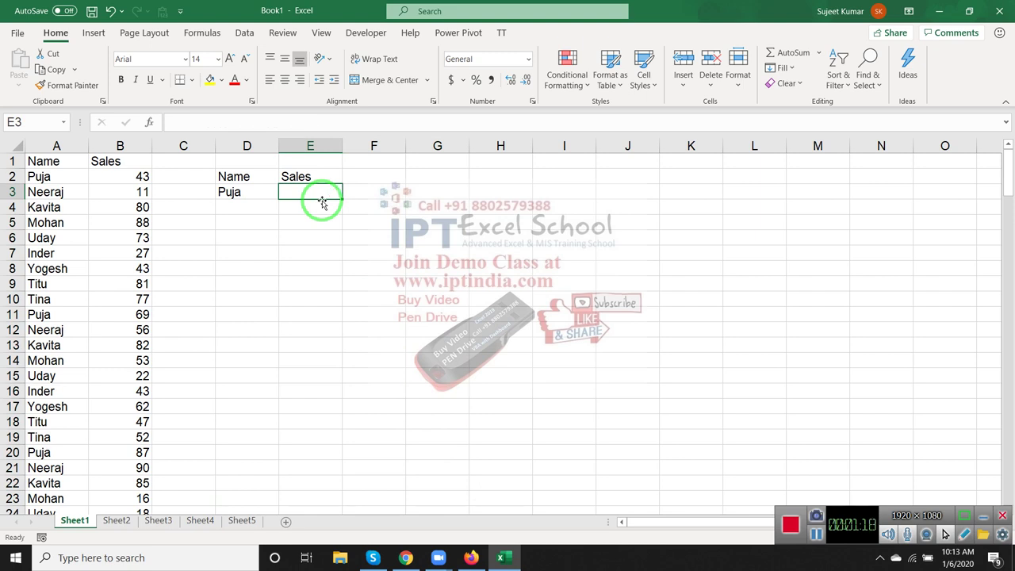
{"action": "left_click", "coordinate": [816, 536]}
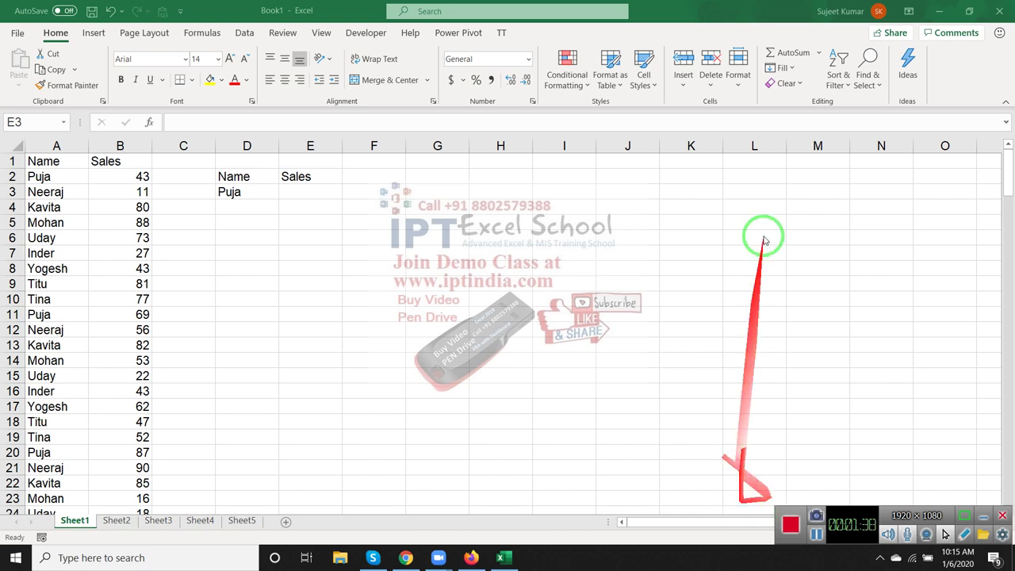
- Enter =TEXTJOIN(",",,A1:A12) in E4 to join all names with commas
{"action": "left_click", "coordinate": [309, 205]}
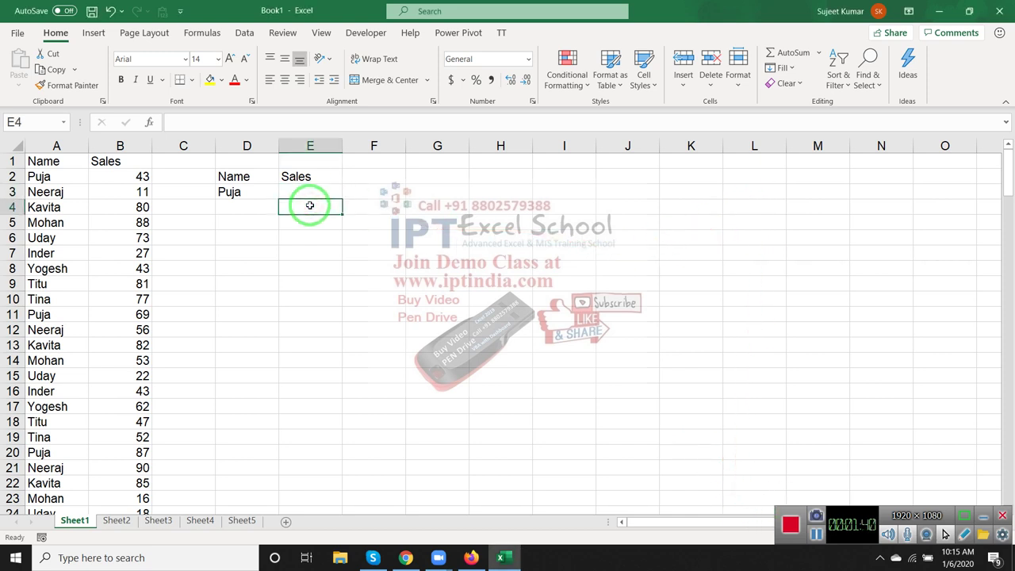
{"action": "type", "text": "=TE"}
{"action": "key", "text": "Down"}
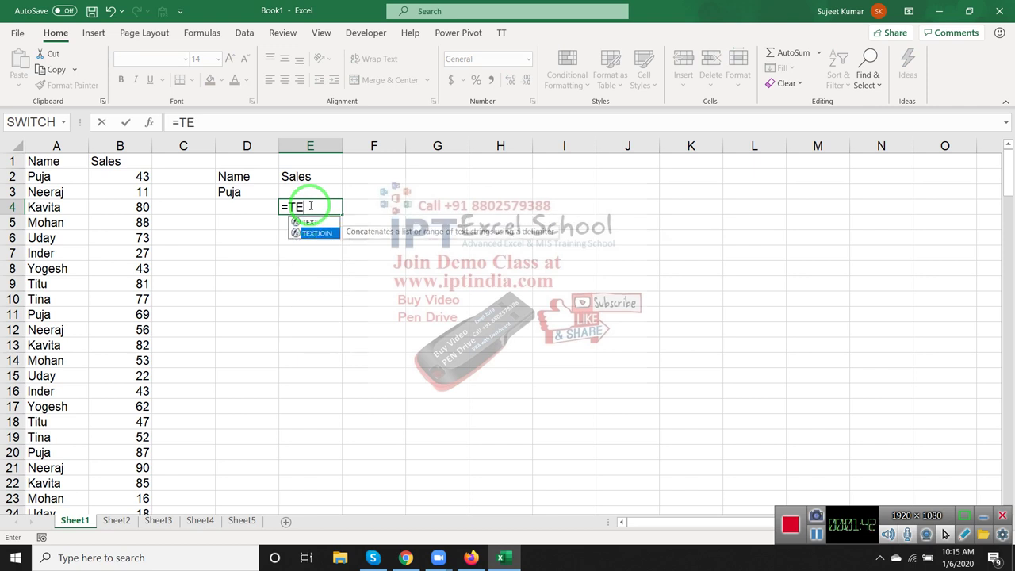
{"action": "key", "text": "Tab"}
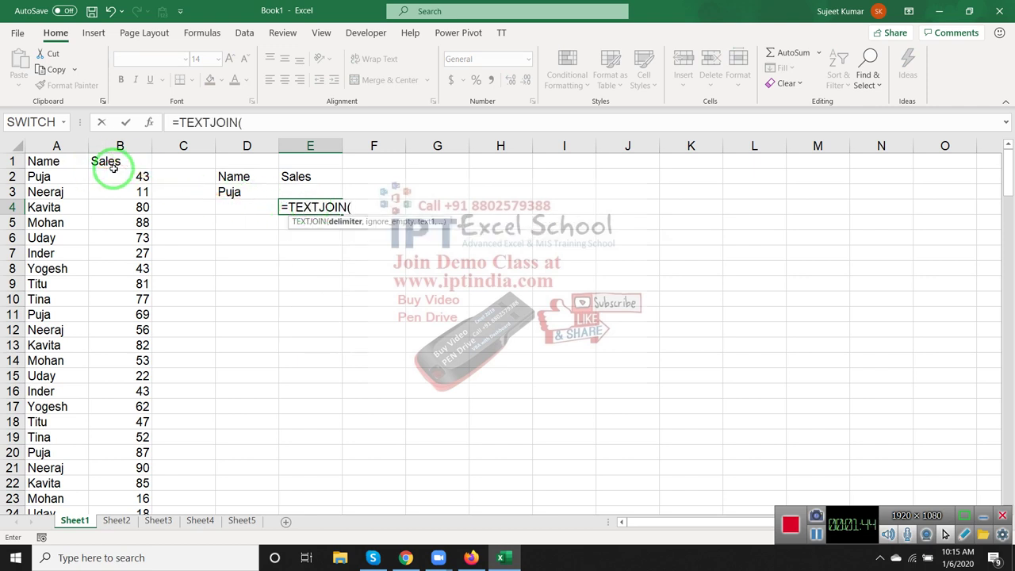
{"action": "type", "text": "\",\""}
{"action": "type", "text": ",,"}
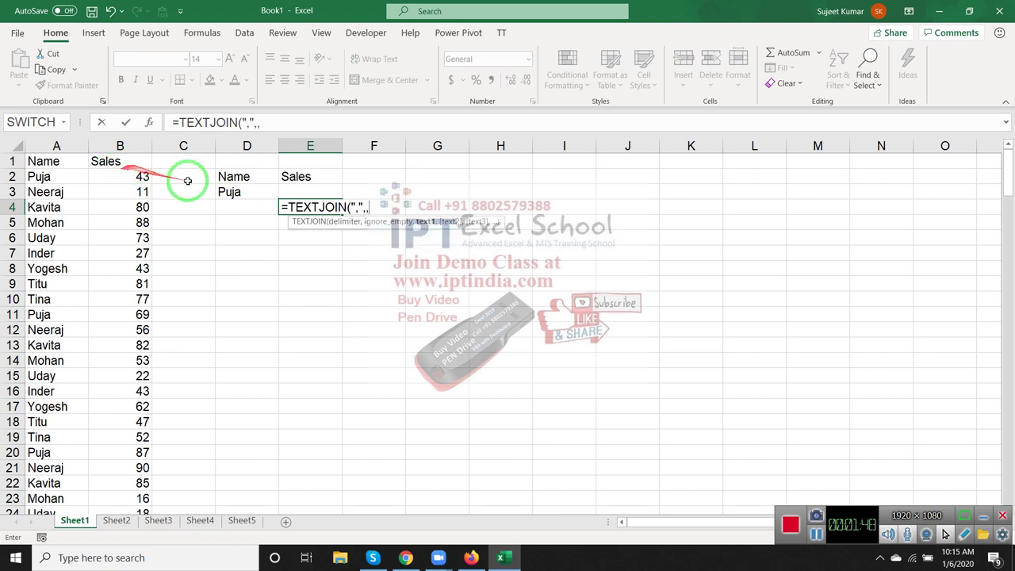
{"action": "left_click_drag", "start_coordinate": [66, 163], "coordinate": [40, 325]}
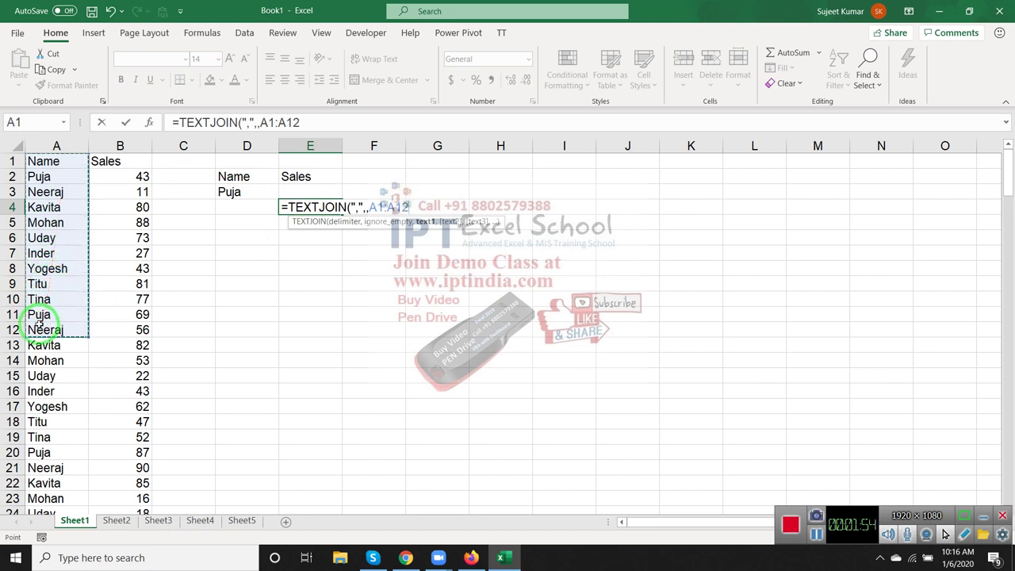
{"action": "key", "text": "Return"}
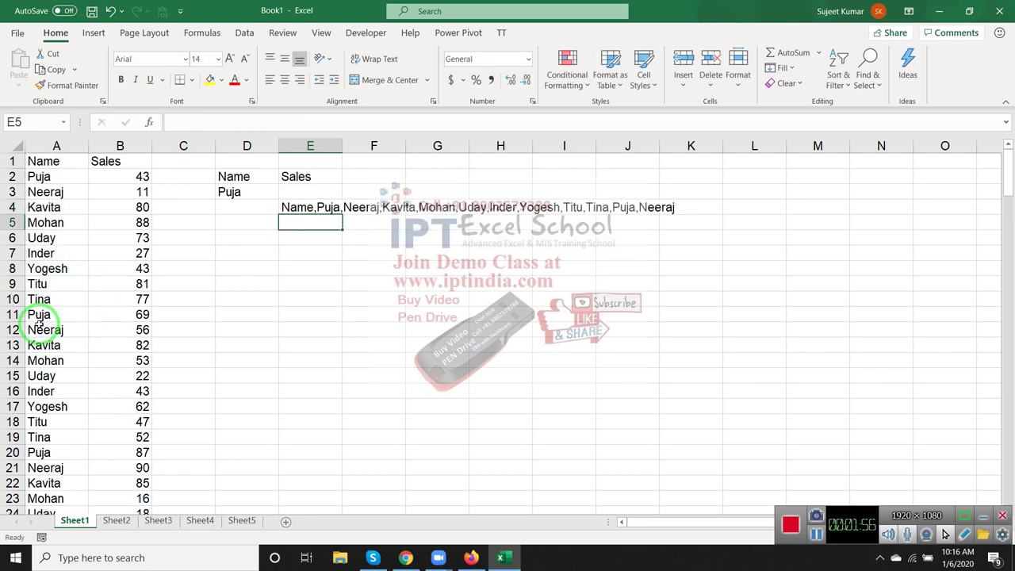
- Review the TEXTJOIN formula in E4, then delete it
{"action": "key", "text": "Up"}
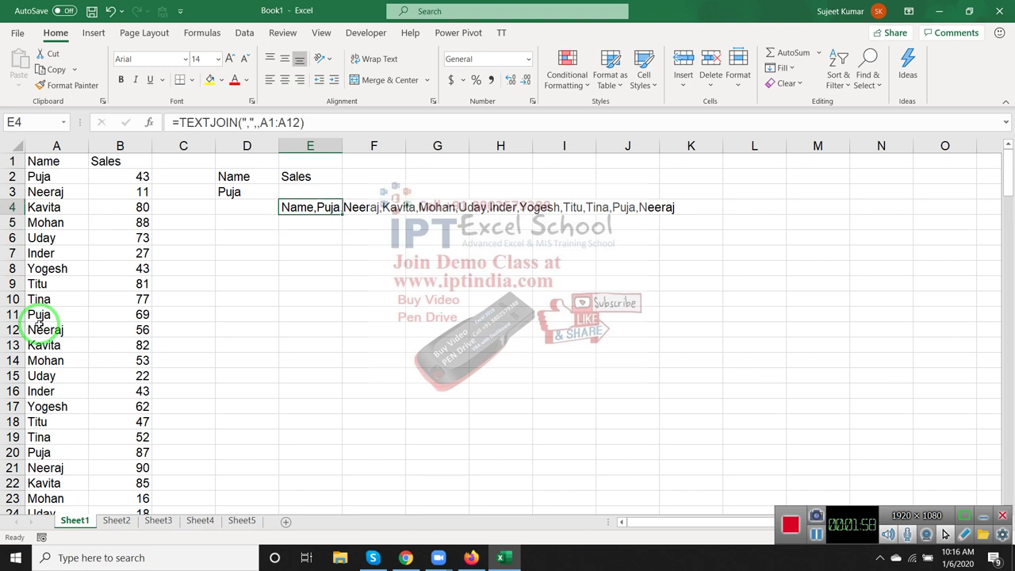
{"action": "key", "text": "Down"}
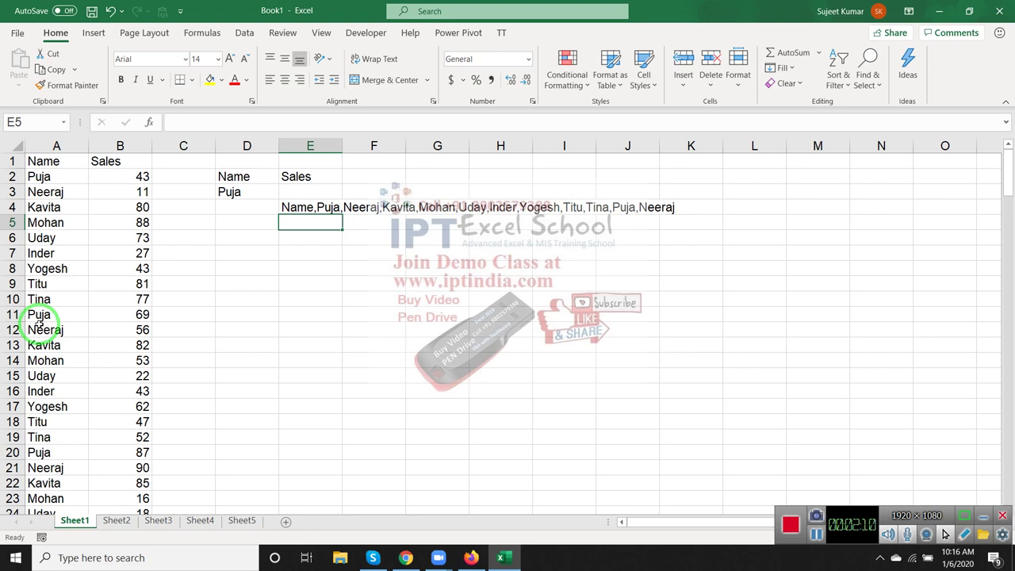
{"action": "key", "text": "Up"}
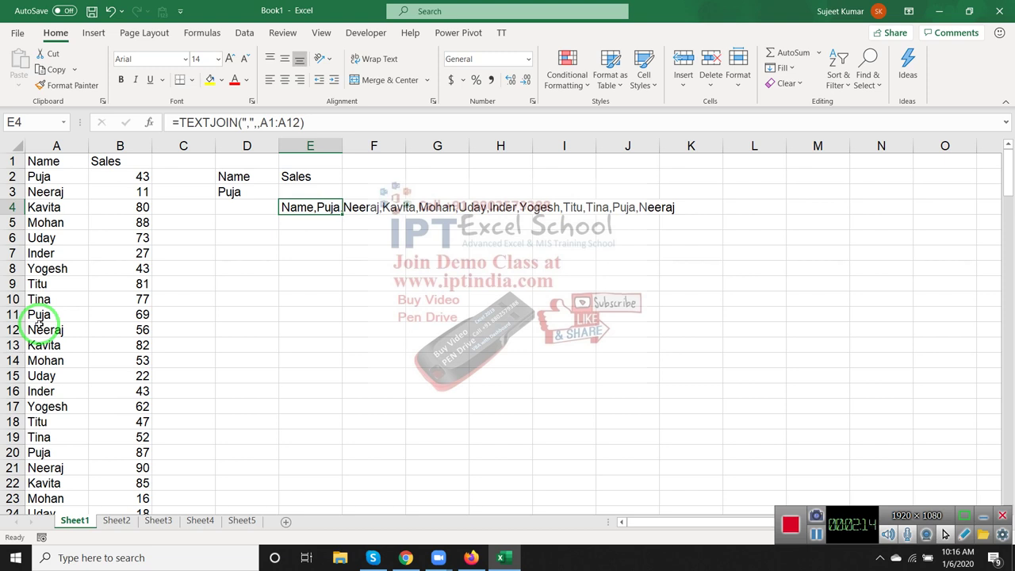
{"action": "key", "text": "Delete"}
- Start E3's =TEXTJOIN(",",,IF( formula using the name range A1:A93
{"action": "key", "text": "Up"}
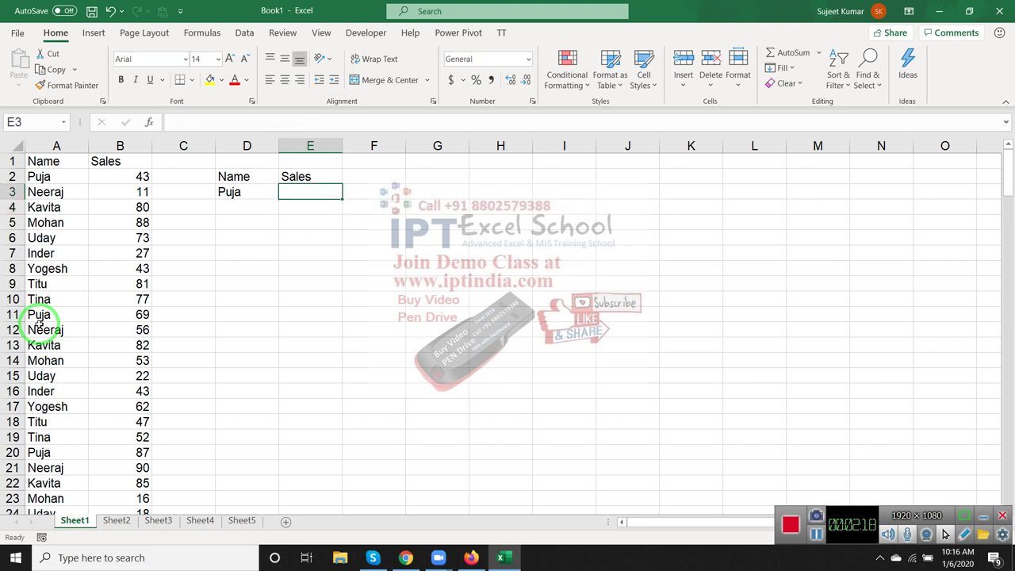
{"action": "type", "text": "= TE"}
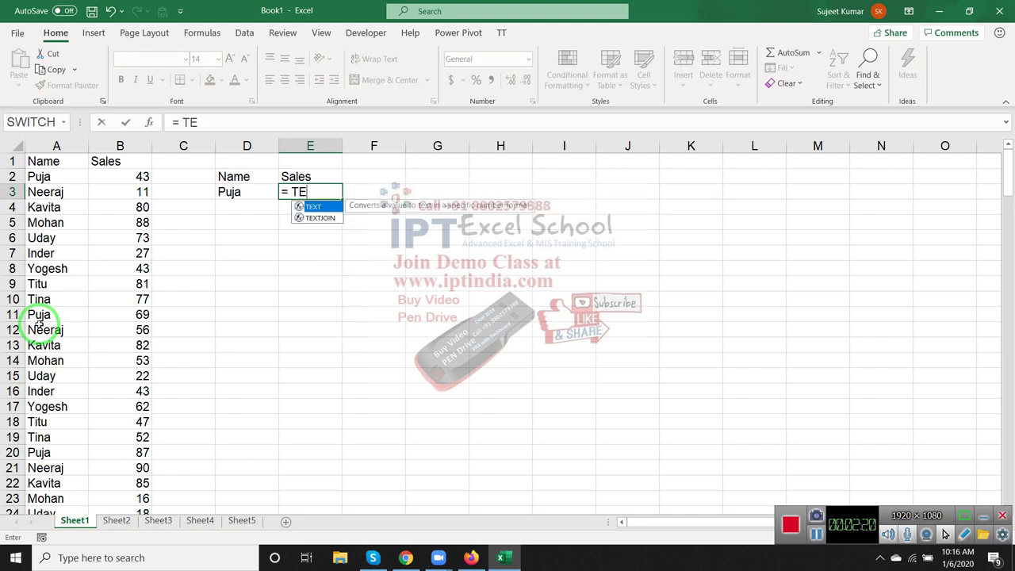
{"action": "key", "text": "Tab"}
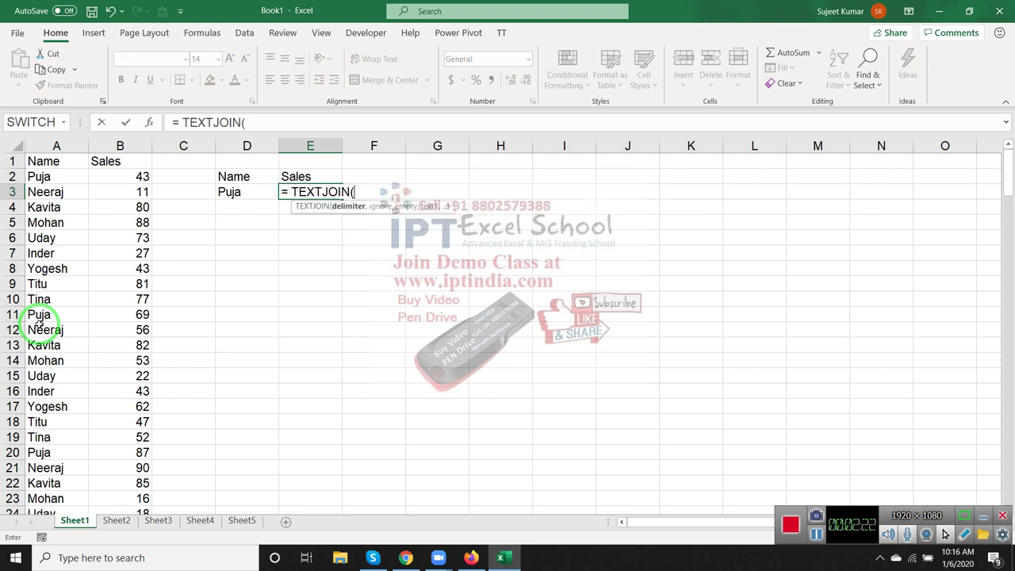
{"action": "type", "text": "\","}
{"action": "type", "text": "\""}
{"action": "type", "text": ",,"}
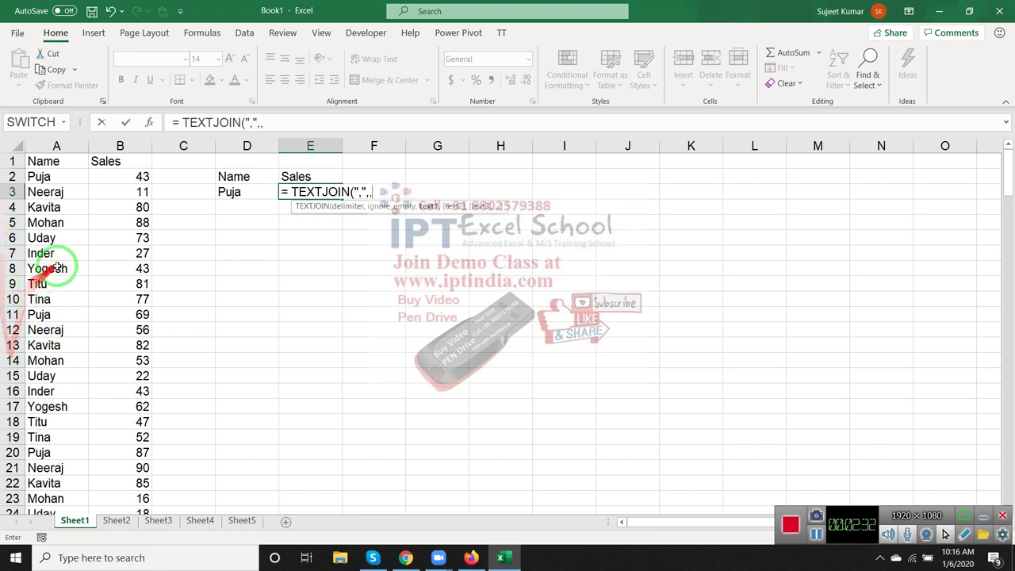
{"action": "left_click_drag", "start_coordinate": [62, 261], "coordinate": [73, 198]}
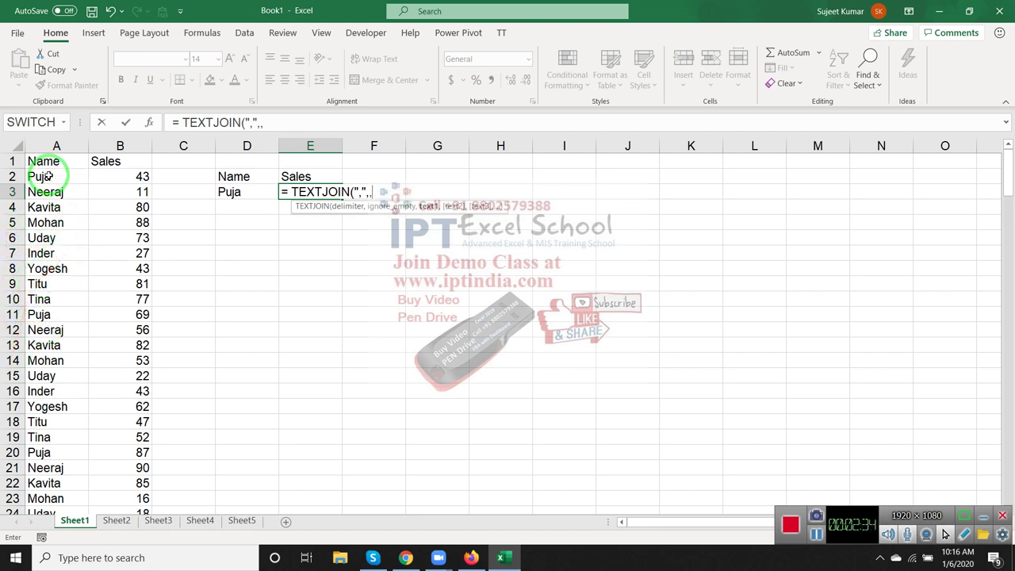
{"action": "type", "text": "IF"}
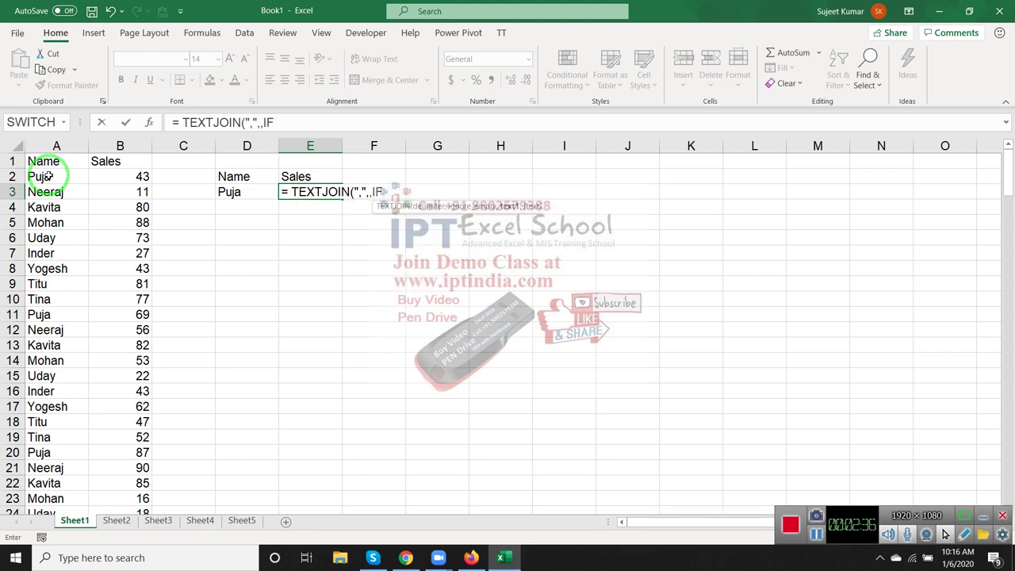
{"action": "type", "text": "("}
{"action": "left_click", "coordinate": [42, 176]}
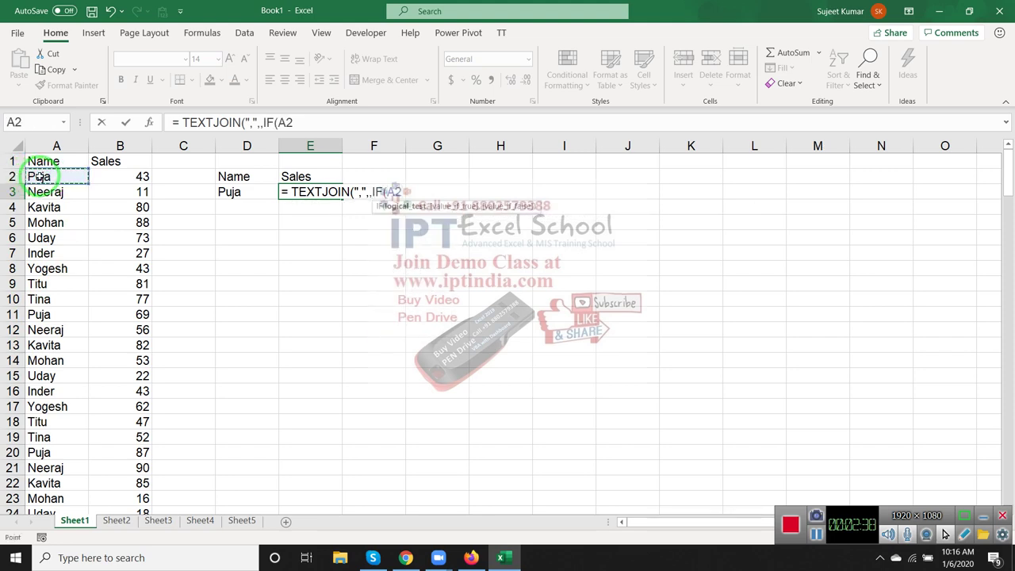
{"action": "key", "text": "Up"}
{"action": "key", "text": "ctrl+shift+Down"}
- Complete the IF test A1:A93=D3 returning B1:B93 or "", listing Puja's sales
{"action": "type", "text": "="}
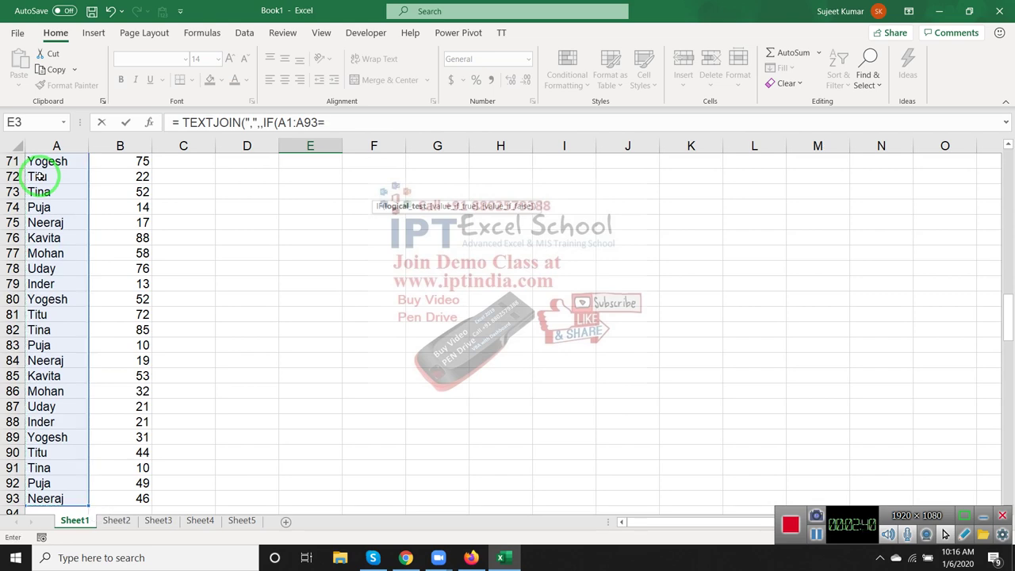
{"action": "key", "text": "Up"}
{"action": "key", "text": "Left"}
{"action": "key", "text": "Down"}
{"action": "type", "text": ","}
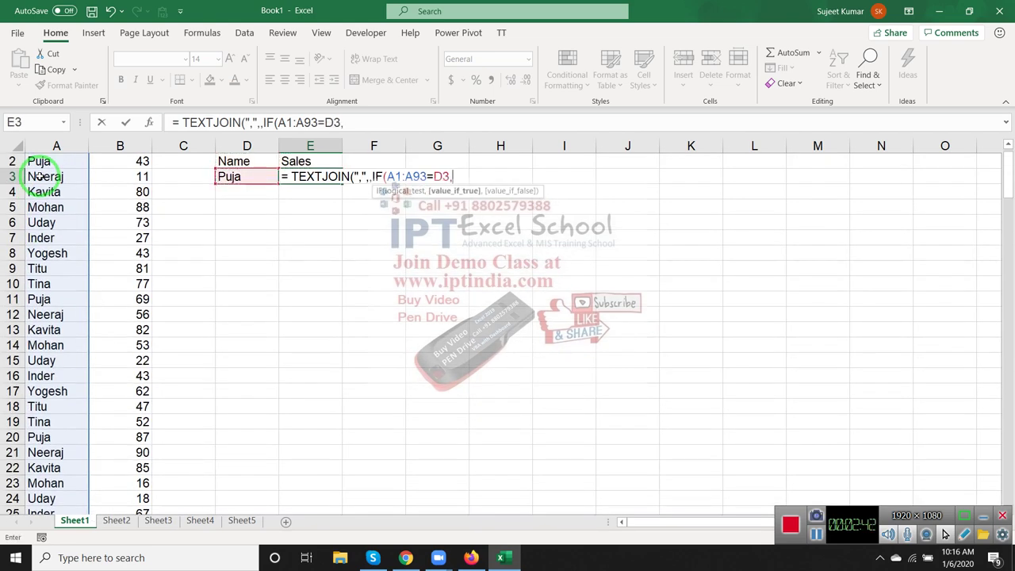
{"action": "key", "text": "Left"}
{"action": "key", "text": "Left"}
{"action": "key", "text": "Left"}
{"action": "key", "text": "Up"}
{"action": "key", "text": "Up"}
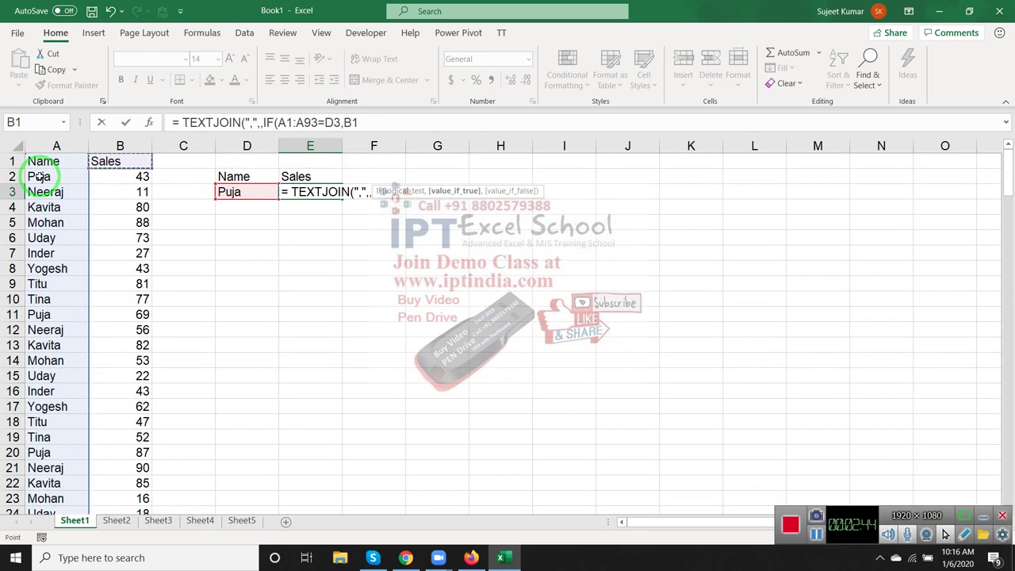
{"action": "key", "text": "ctrl+shift+Down"}
{"action": "type", "text": ":B93,"}
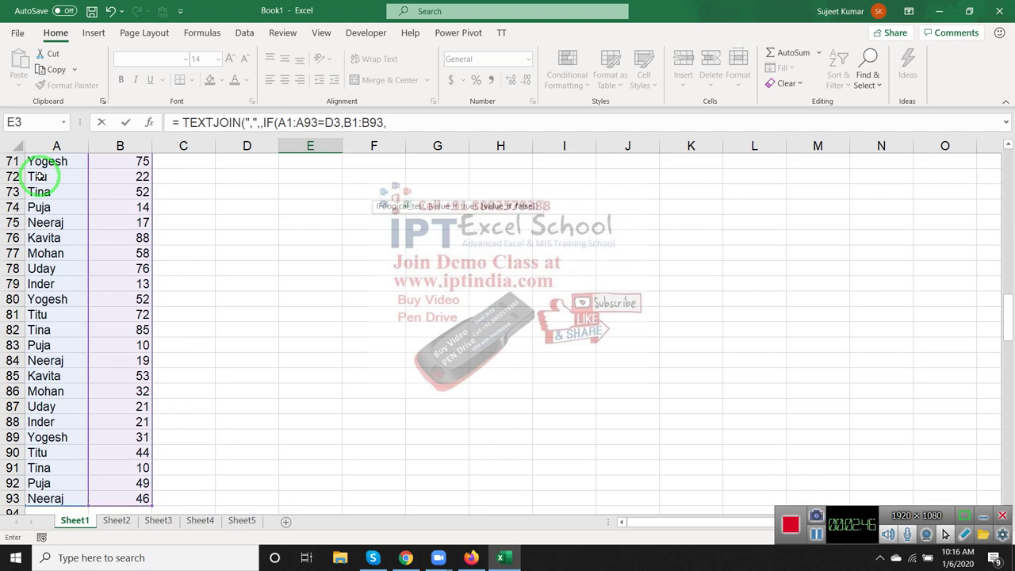
{"action": "type", "text": "\"\""}
{"action": "type", "text": ")"}
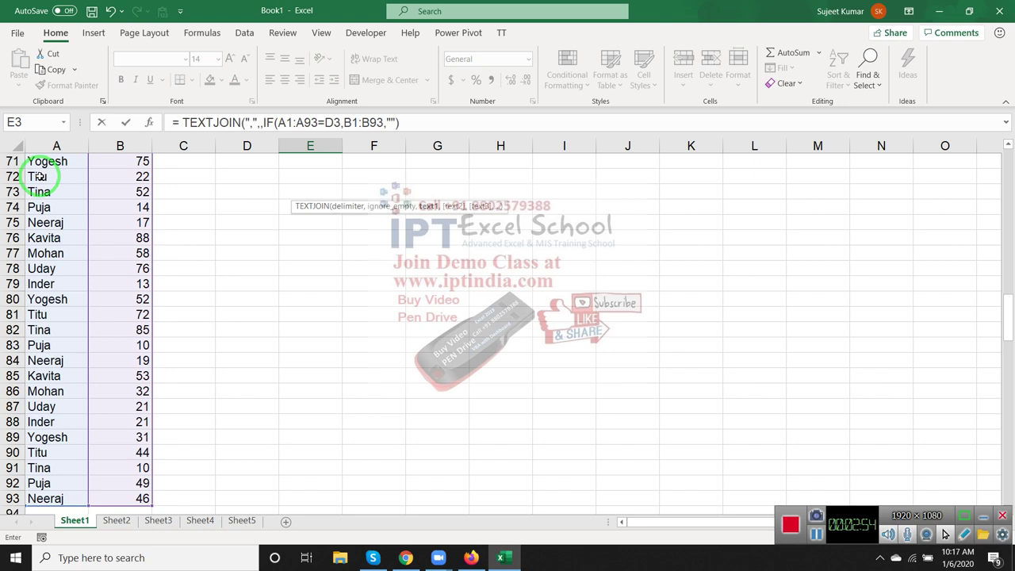
{"action": "type", "text": ")"}
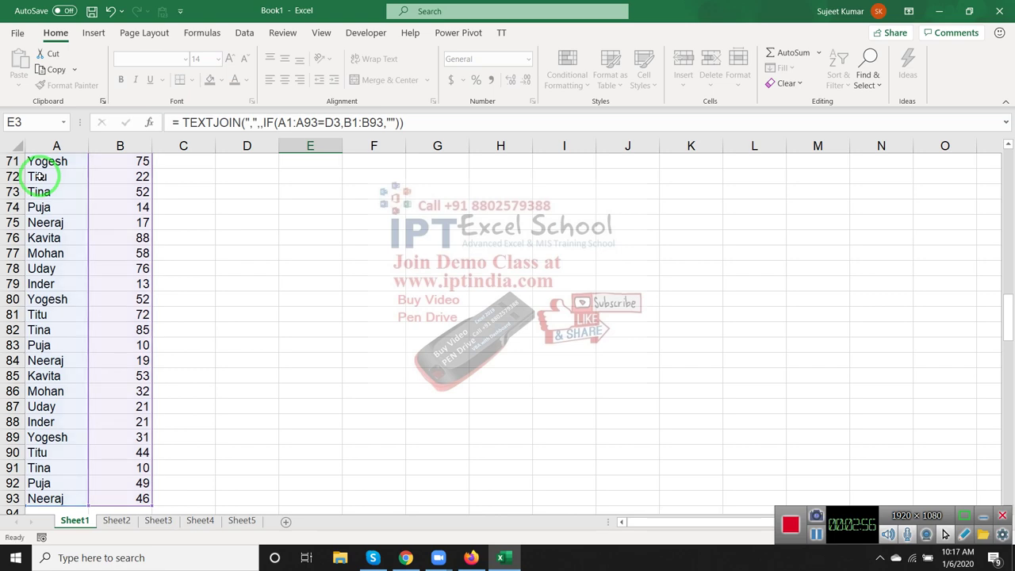
{"action": "key", "text": "Return"}
{"action": "key", "text": "Up"}
{"action": "key", "text": "Up"}
{"action": "key", "text": "Up"}
{"action": "key", "text": "Down"}
{"action": "key", "text": "Down"}
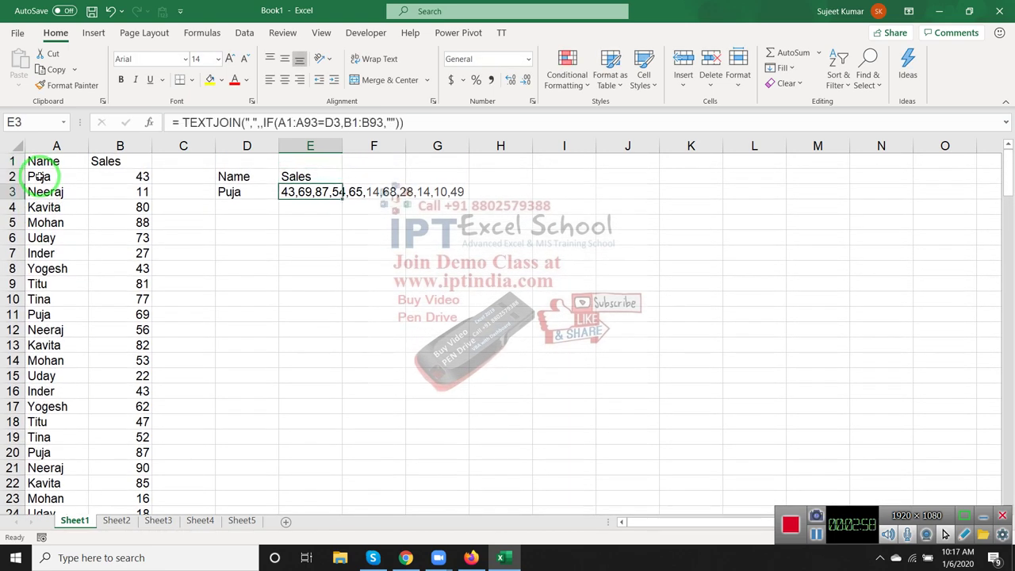
{"action": "key", "text": "Down"}
{"action": "key", "text": "Down"}
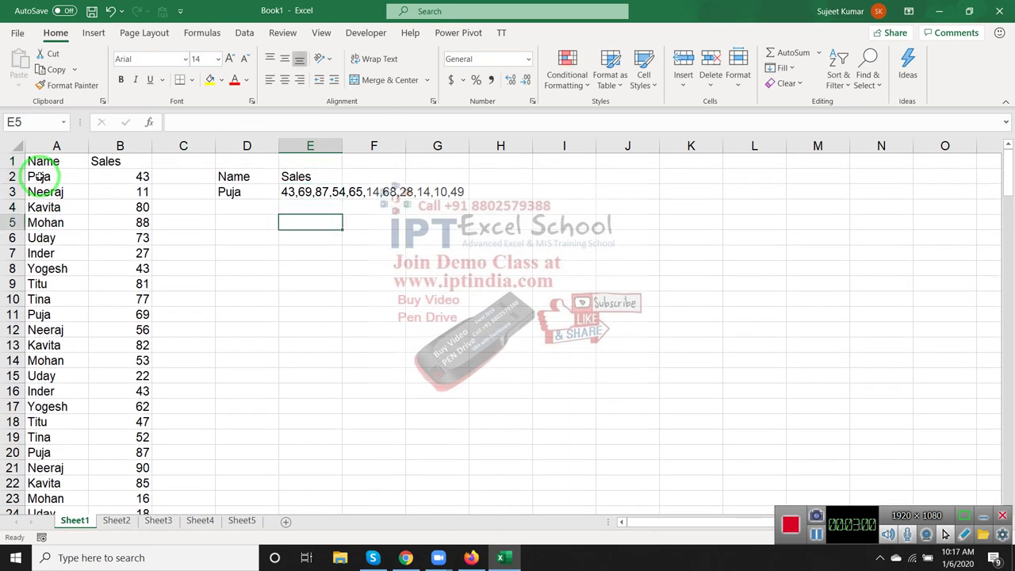
{"action": "left_click", "coordinate": [136, 176]}
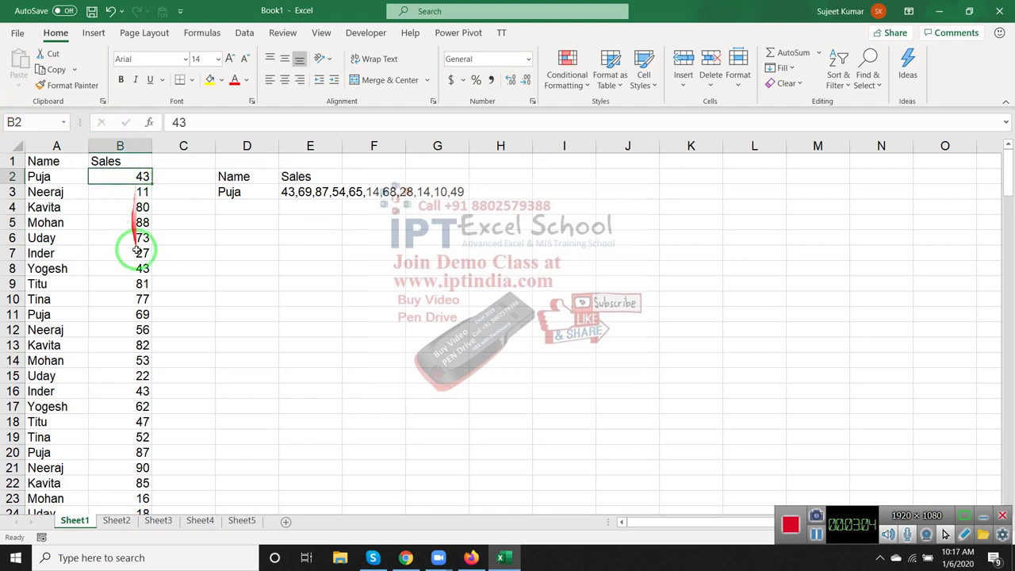
{"action": "left_click", "coordinate": [143, 314]}
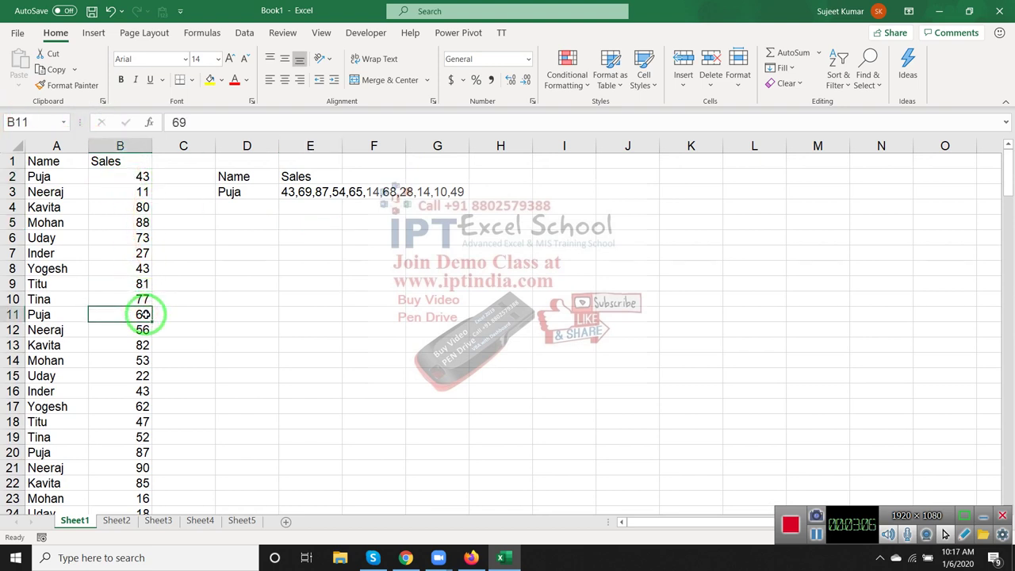
{"action": "left_click_drag", "start_coordinate": [139, 418], "coordinate": [128, 455]}
{"action": "left_click", "coordinate": [127, 455]}
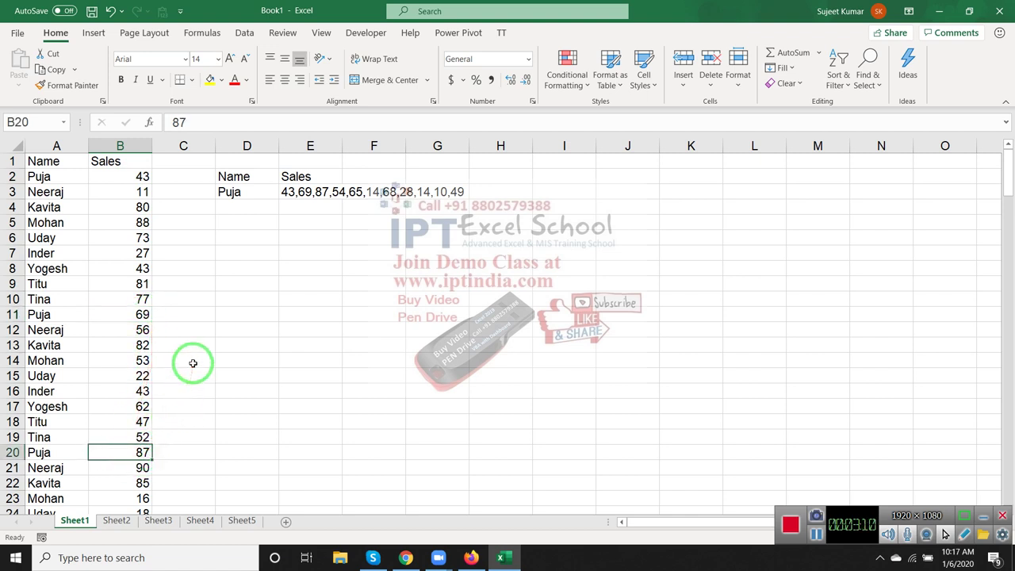
{"action": "left_click", "coordinate": [291, 192]}
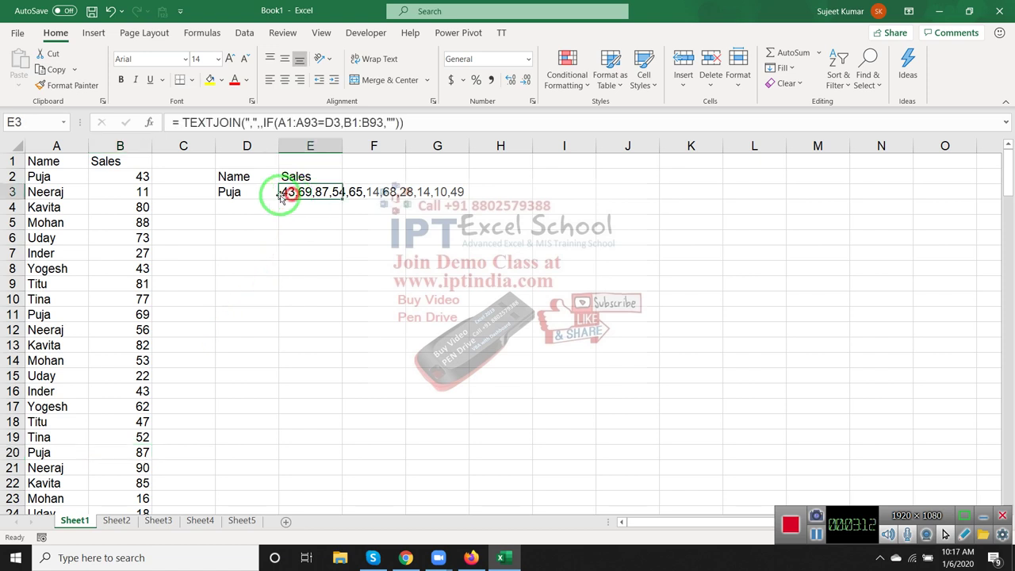
{"action": "left_click", "coordinate": [258, 193]}
- Enter Neeraj in D3 so E3 lists 11,56,90,54,48,29,17,38,17,19,46
{"action": "type", "text": "n"}
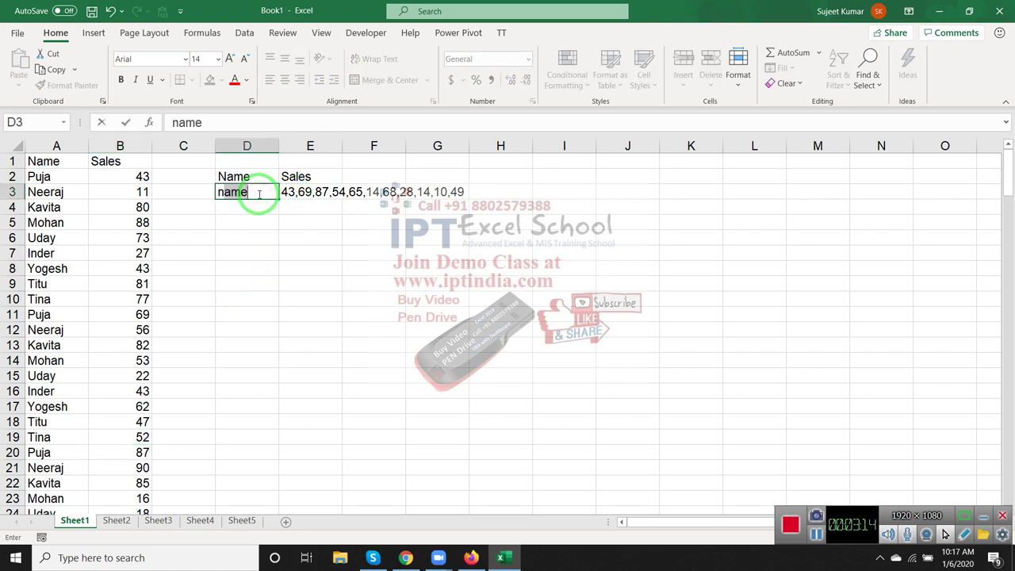
{"action": "type", "text": "EERAJ"}
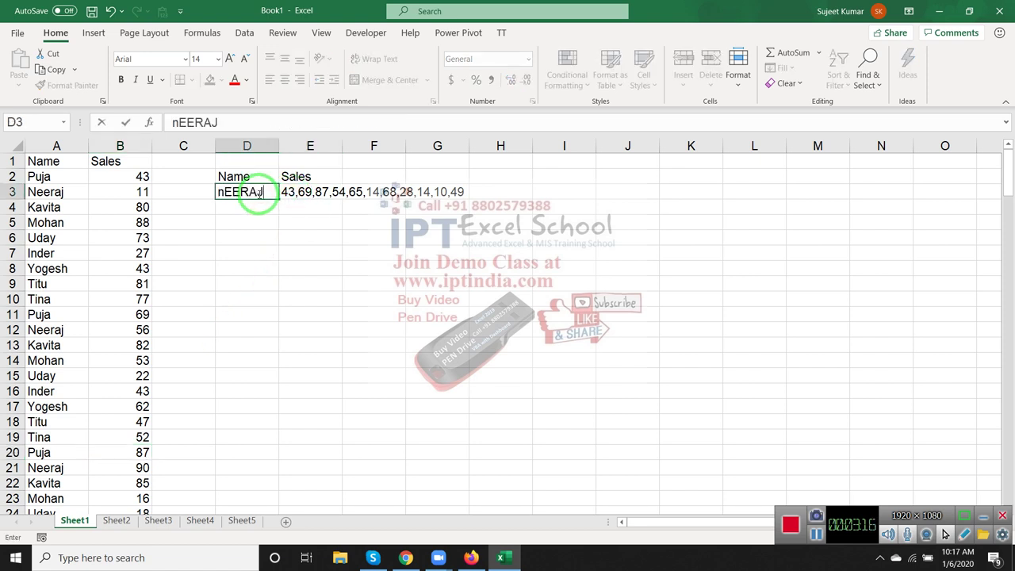
{"action": "key", "text": "Return"}
{"action": "left_click", "coordinate": [257, 193]}
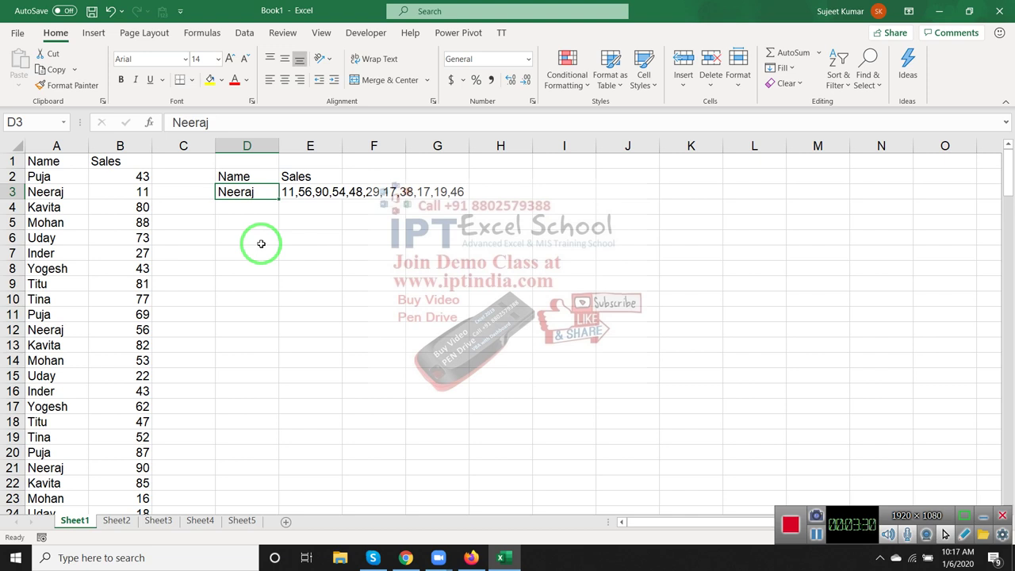
- Open the Visual Basic editor for Book1 from the Developer tab
{"action": "left_click", "coordinate": [432, 315]}
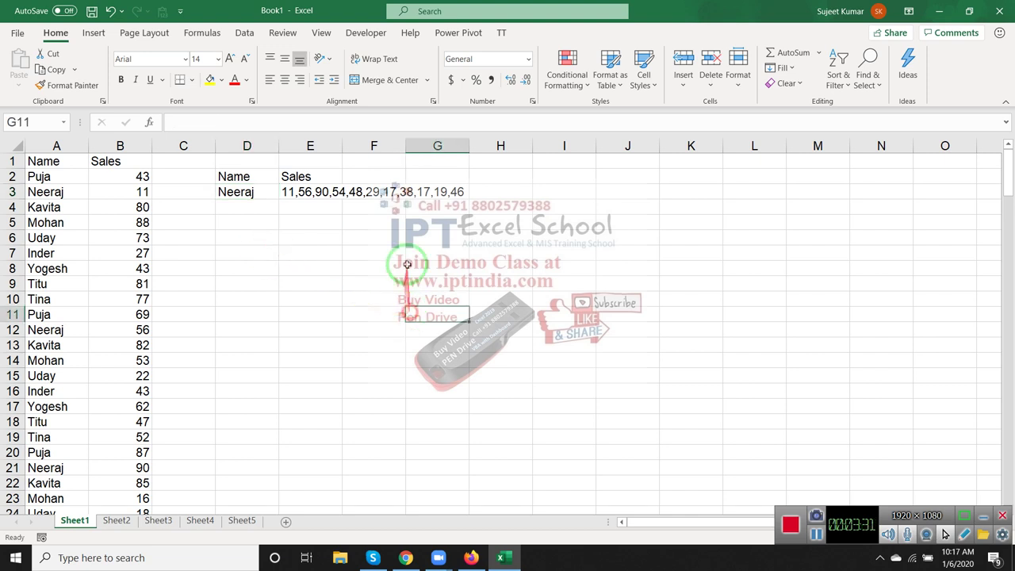
{"action": "left_click", "coordinate": [355, 45]}
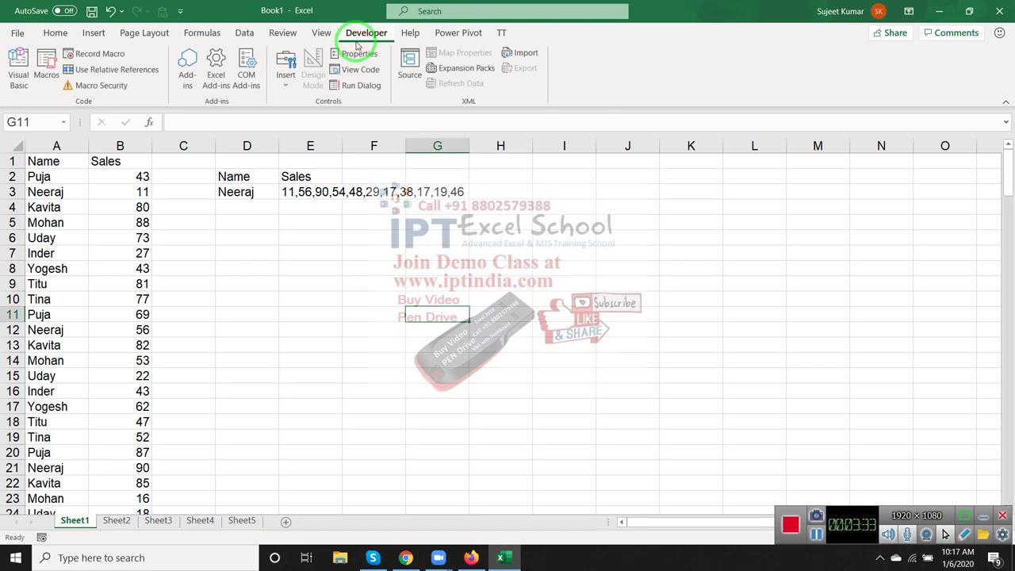
{"action": "left_click", "coordinate": [24, 52]}
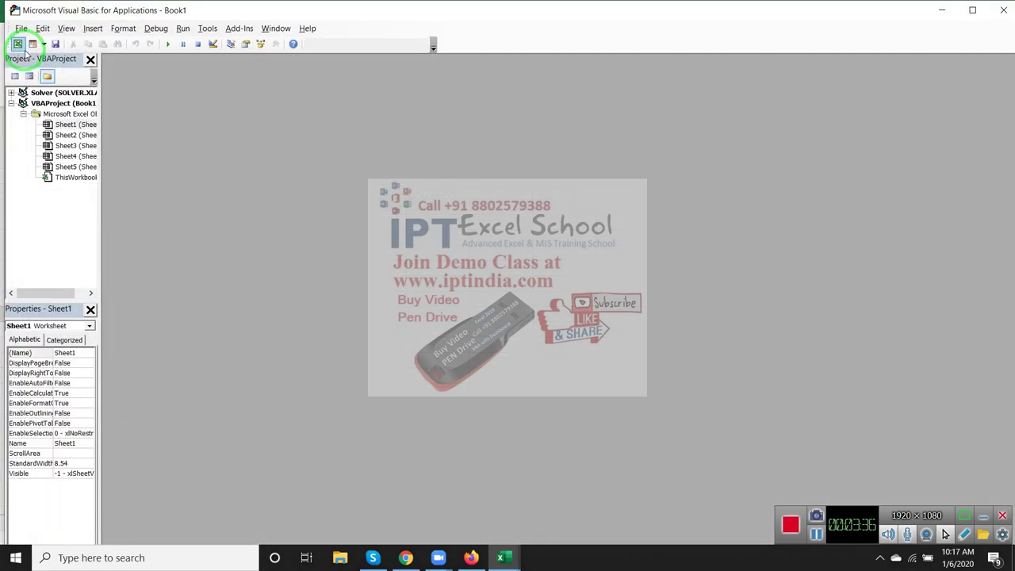
- Insert a new code module into the workbook and begin typing Function
{"action": "left_click", "coordinate": [92, 28]}
{"action": "left_click", "coordinate": [113, 72]}
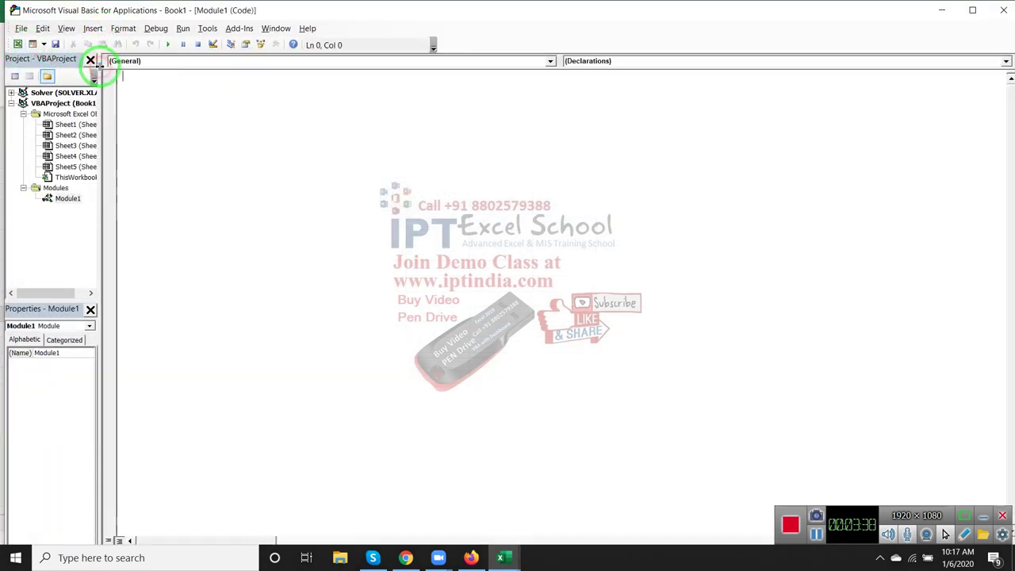
{"action": "type", "text": "fun"}
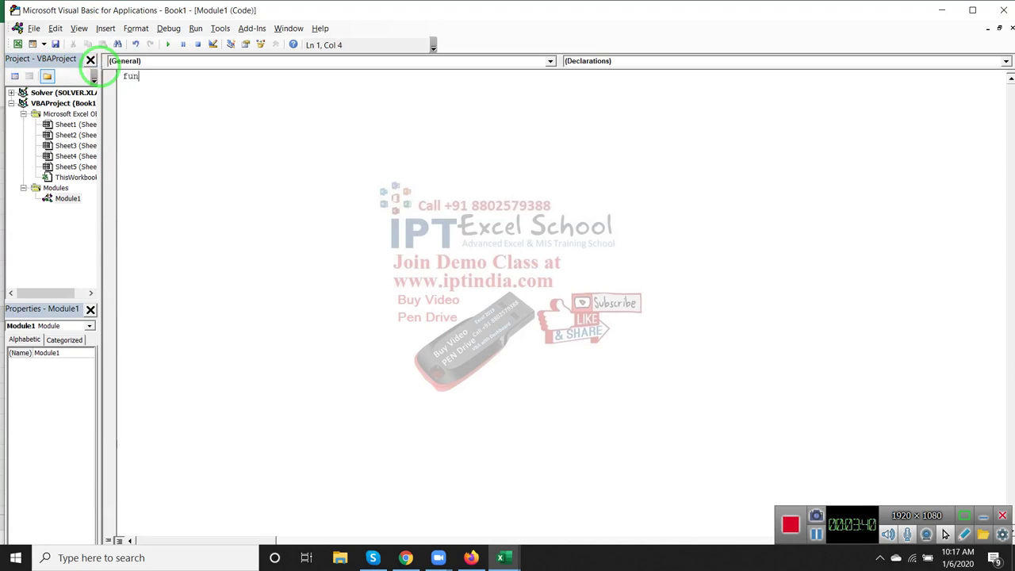
{"action": "type", "text": "ction"}
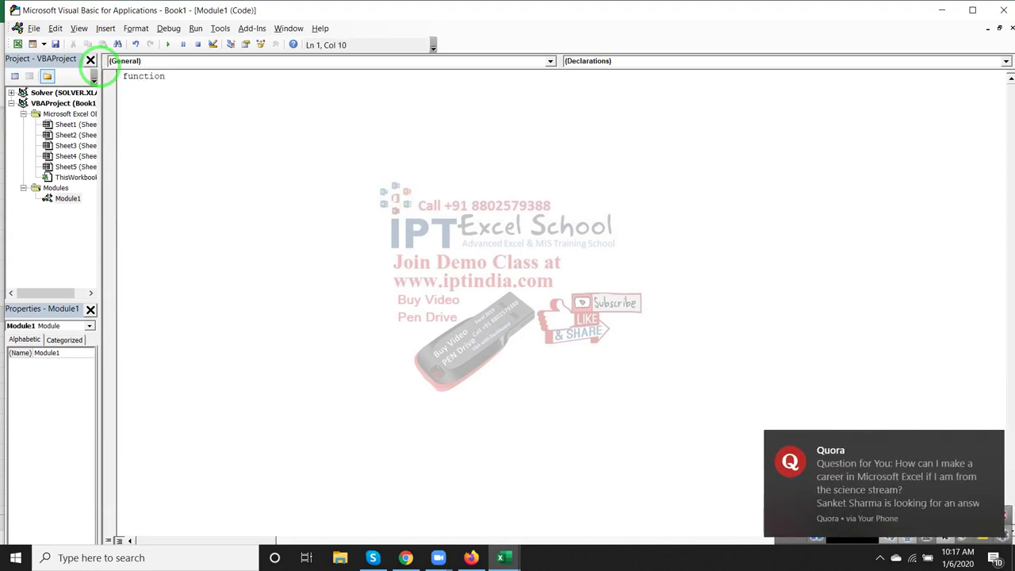
{"action": "left_click", "coordinate": [991, 441]}
{"action": "left_click", "coordinate": [235, 75]}
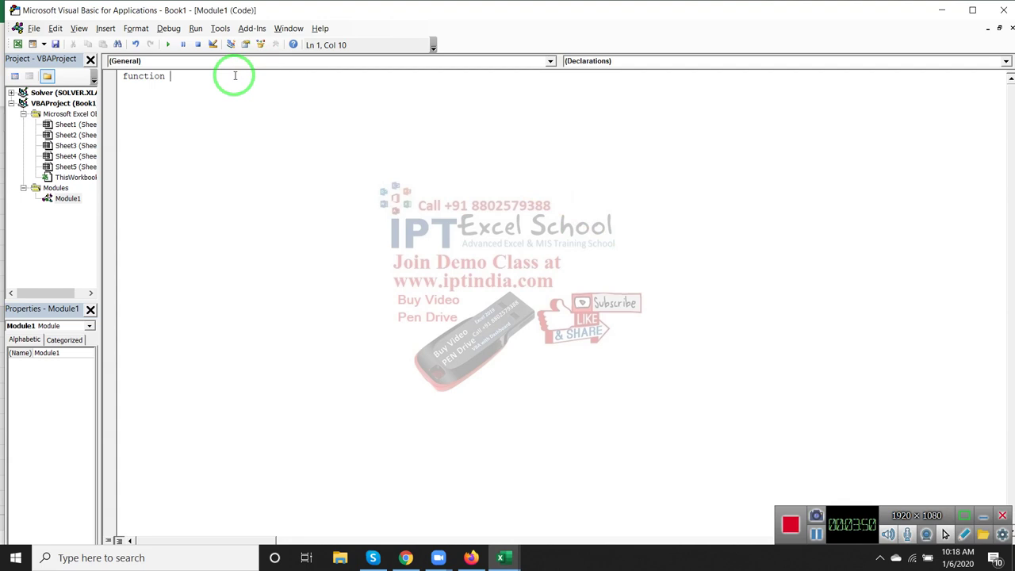
- Complete the signature LookupALL(n As Variant, r As Range, c As Integer)
{"action": "type", "text": "Lookup"}
{"action": "type", "text": "ALL("}
{"action": "type", "text": "n as va"}
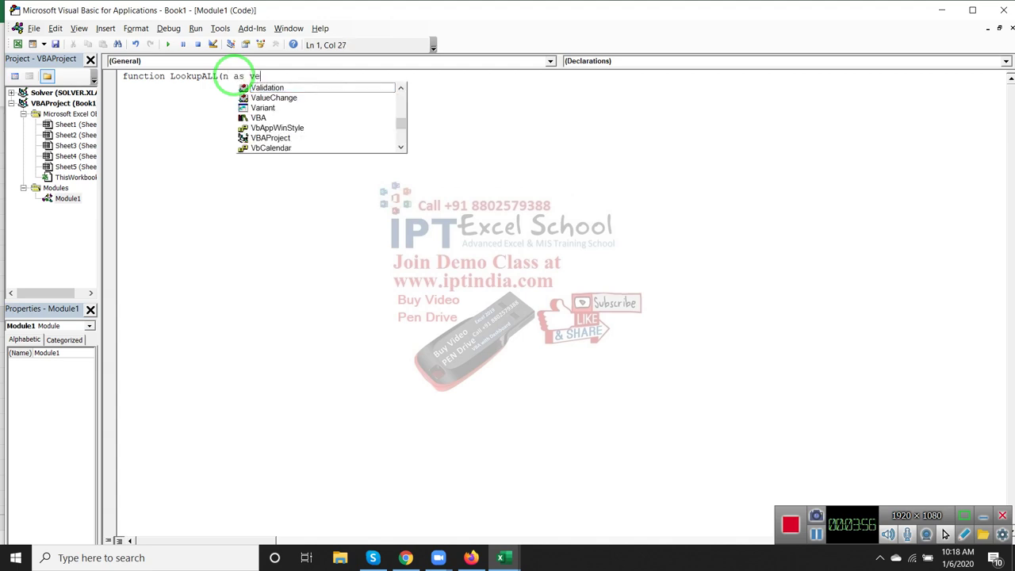
{"action": "type", "text": "r"}
{"action": "key", "text": "Tab"}
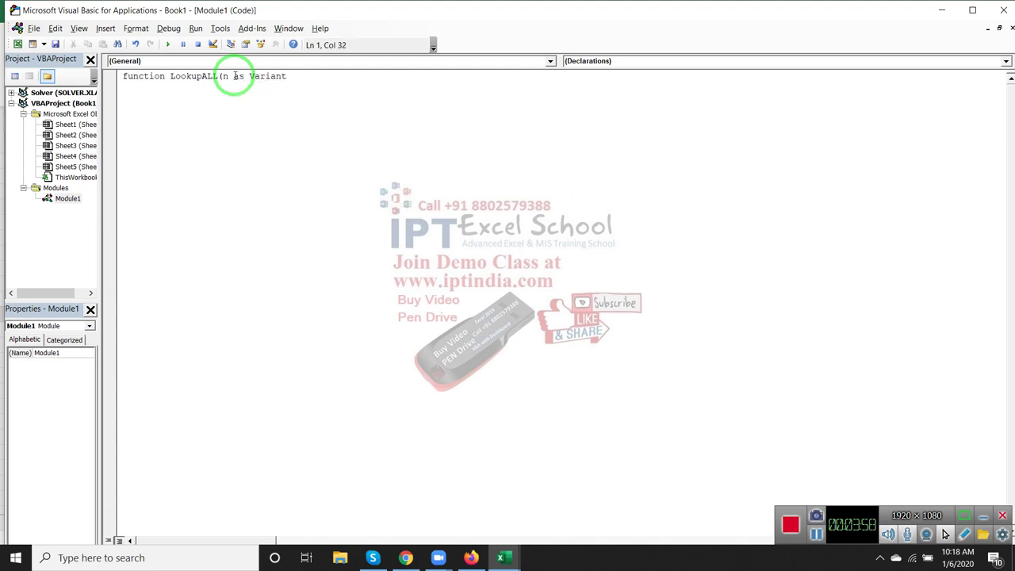
{"action": "type", "text": ",r"}
{"action": "type", "text": " as ra"}
{"action": "key", "text": "Tab"}
{"action": "type", "text": ","}
{"action": "type", "text": "v"}
{"action": "key", "text": "BackSpace"}
{"action": "type", "text": "c"}
{"action": "type", "text": " as Int"}
{"action": "key", "text": "Tab"}
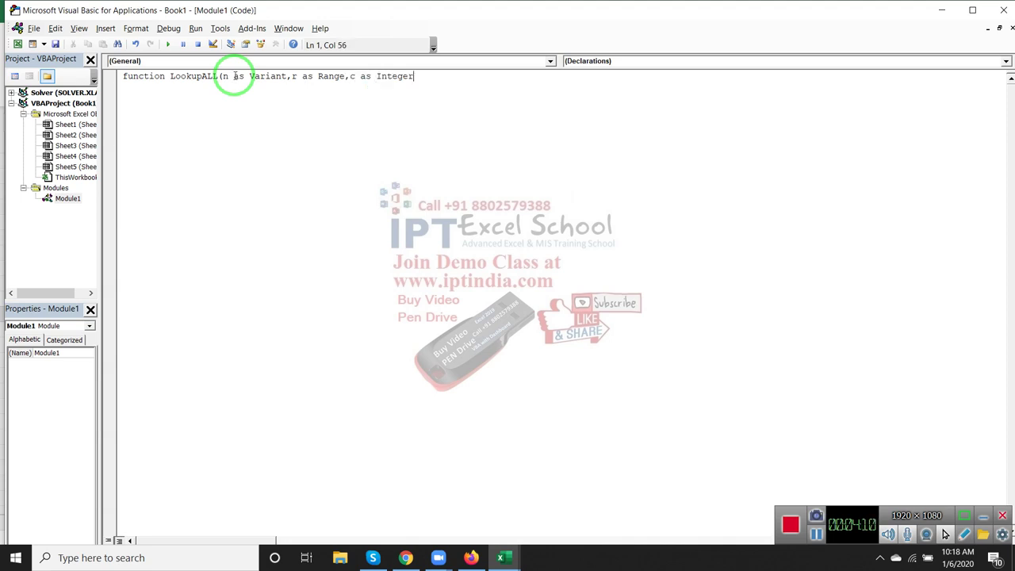
{"action": "type", "text": ")"}
- Declare Dim k As Range inside the LookupALL function body
{"action": "key", "text": "Return"}
{"action": "key", "text": "Return"}
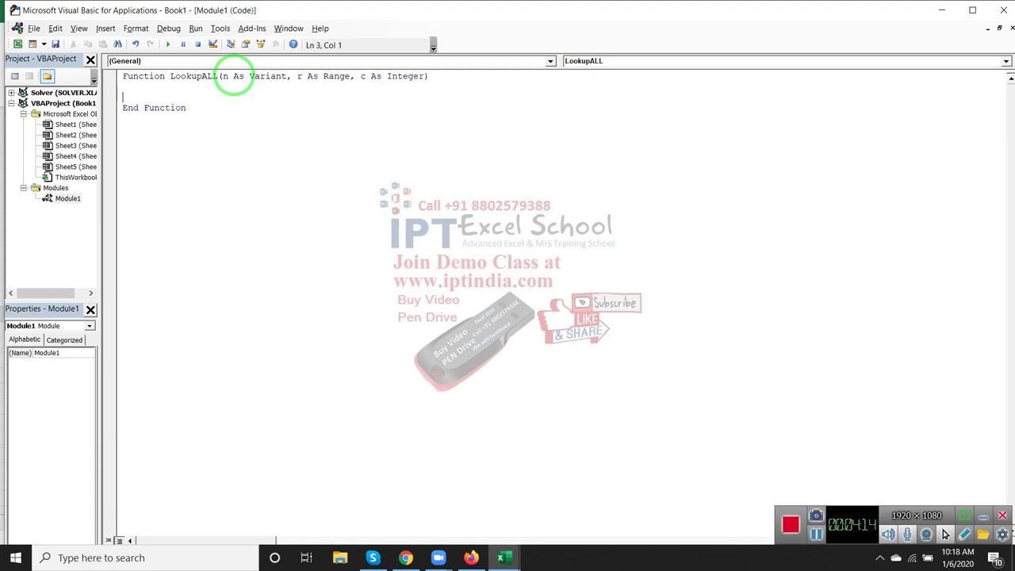
{"action": "key", "text": "Return"}
{"action": "key", "text": "Return"}
{"action": "key", "text": "Return"}
{"action": "key", "text": "Return"}
{"action": "key", "text": "Up"}
{"action": "key", "text": "Up"}
{"action": "key", "text": "Up"}
{"action": "key", "text": "Up"}
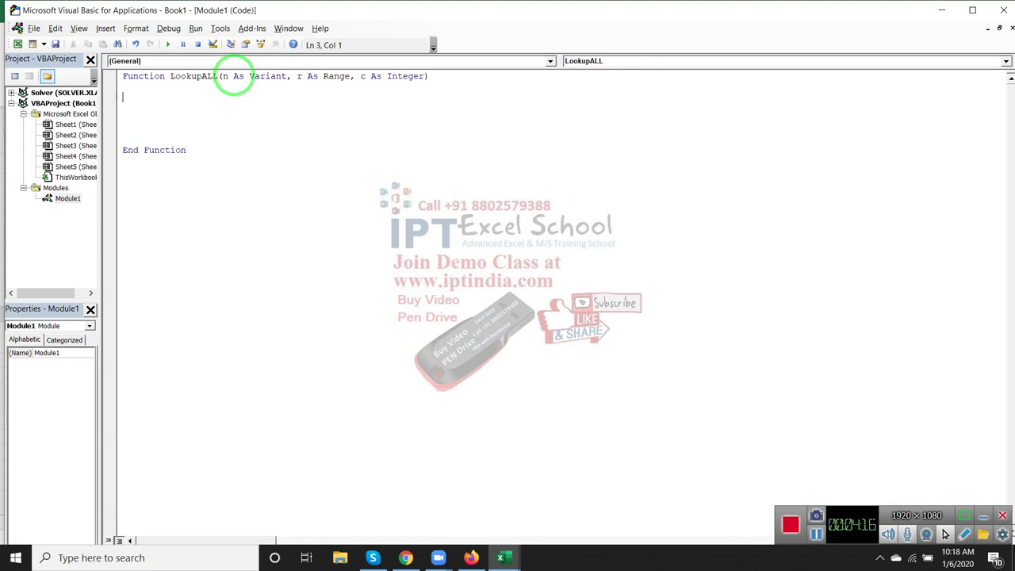
{"action": "type", "text": "dim r as"}
{"action": "type", "text": " ra"}
{"action": "key", "text": "Tab"}
- Start a For Each k In r loop with an empty line for the condition
{"action": "key", "text": "Return"}
{"action": "key", "text": "Return"}
{"action": "type", "text": "f"}
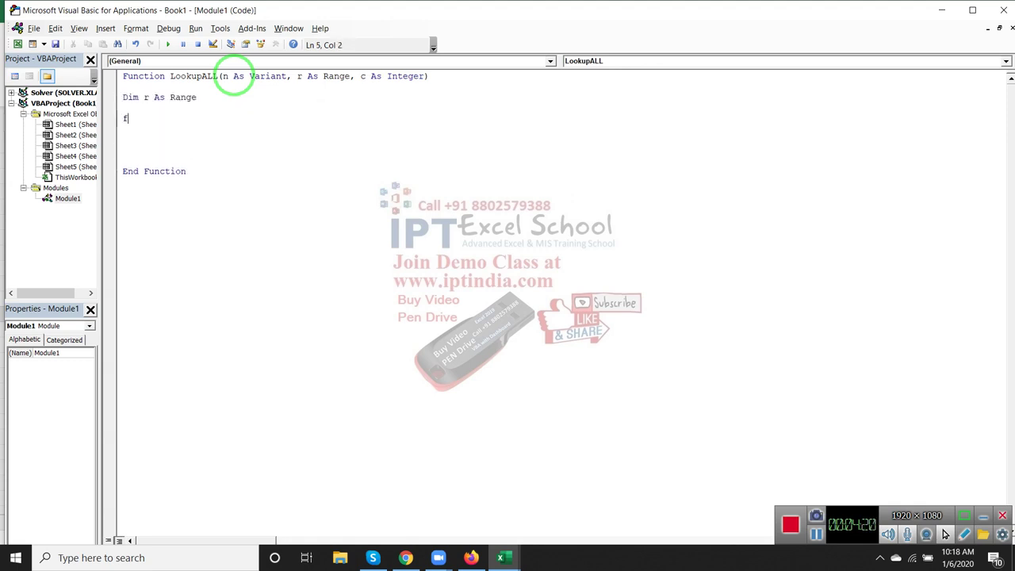
{"action": "type", "text": "or each"}
{"action": "key", "text": "BackSpace"}
{"action": "key", "text": "BackSpace"}
{"action": "key", "text": "BackSpace"}
{"action": "key", "text": "BackSpace"}
{"action": "key", "text": "BackSpace"}
{"action": "key", "text": "BackSpace"}
{"action": "key", "text": "BackSpace"}
{"action": "key", "text": "BackSpace"}
{"action": "key", "text": "Right"}
{"action": "key", "text": "Right"}
{"action": "key", "text": "Right"}
{"action": "key", "text": "Right"}
{"action": "key", "text": "Right"}
{"action": "key", "text": "BackSpace"}
{"action": "type", "text": "k"}
{"action": "key", "text": "Down"}
{"action": "key", "text": "Down"}
{"action": "type", "text": "if"}
{"action": "key", "text": "BackSpace"}
{"action": "key", "text": "BackSpace"}
{"action": "key", "text": "BackSpace"}
{"action": "type", "text": "for"}
{"action": "type", "text": " k"}
{"action": "key", "text": "BackSpace"}
{"action": "key", "text": "BackSpace"}
{"action": "type", "text": "eac"}
{"action": "type", "text": "h k in r"}
{"action": "key", "text": "Return"}
{"action": "key", "text": "Return"}
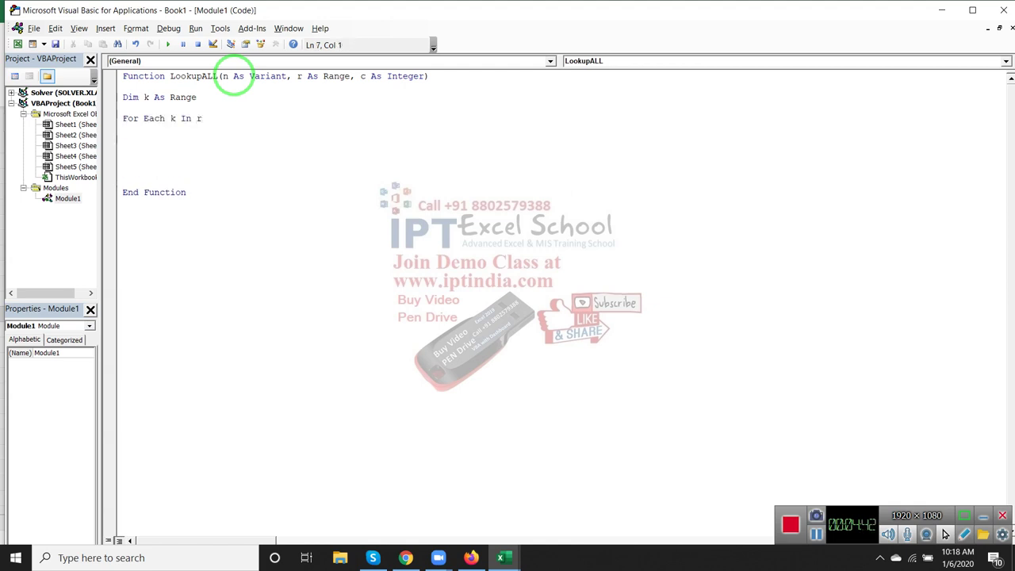
{"action": "key", "text": "Return"}
{"action": "key", "text": "Up"}
{"action": "key", "text": "Up"}
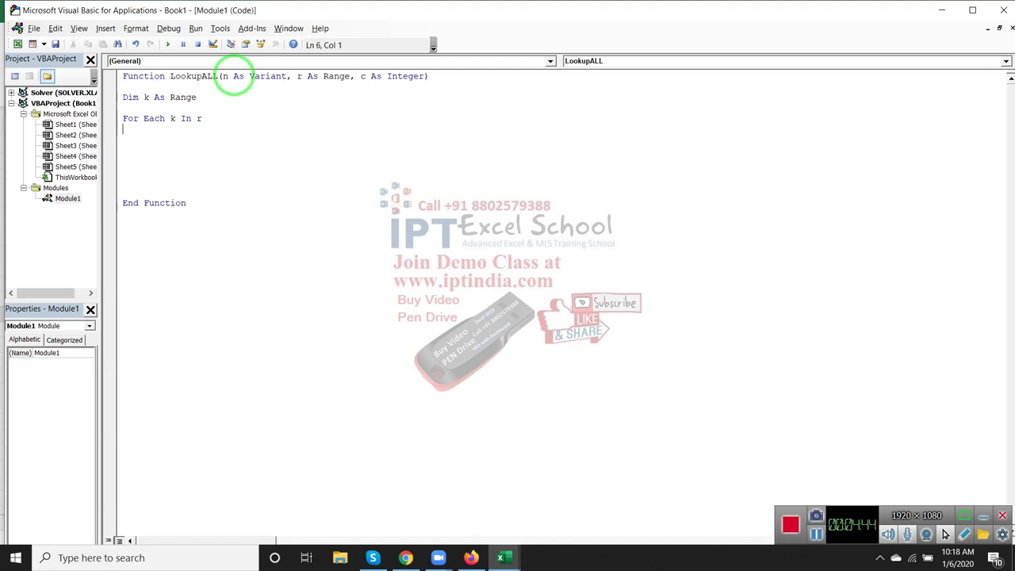
{"action": "key", "text": "Return"}
- Write the condition If k.Value = n Then inside the loop
{"action": "type", "text": "i"}
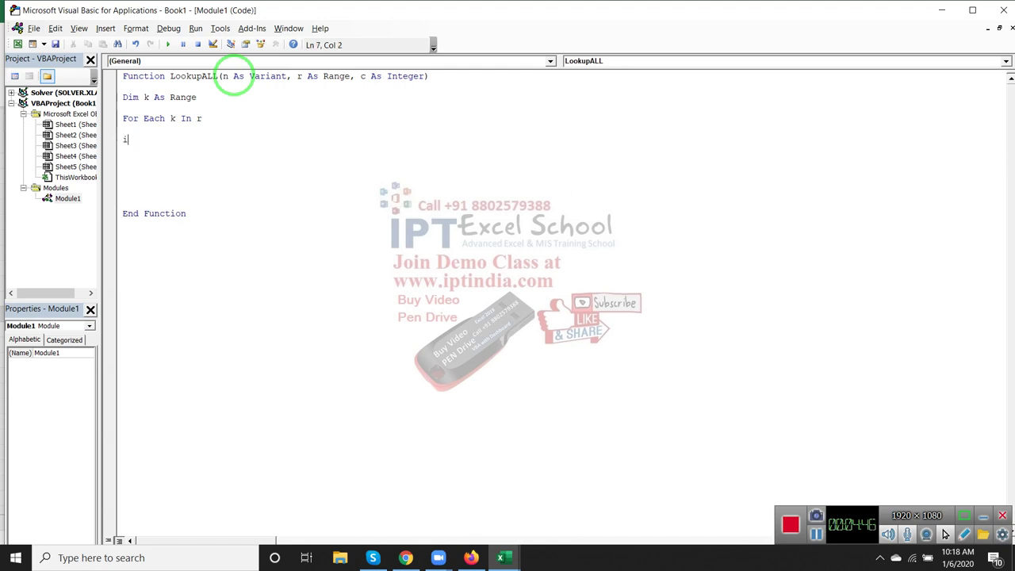
{"action": "type", "text": "f k"}
{"action": "type", "text": ".v"}
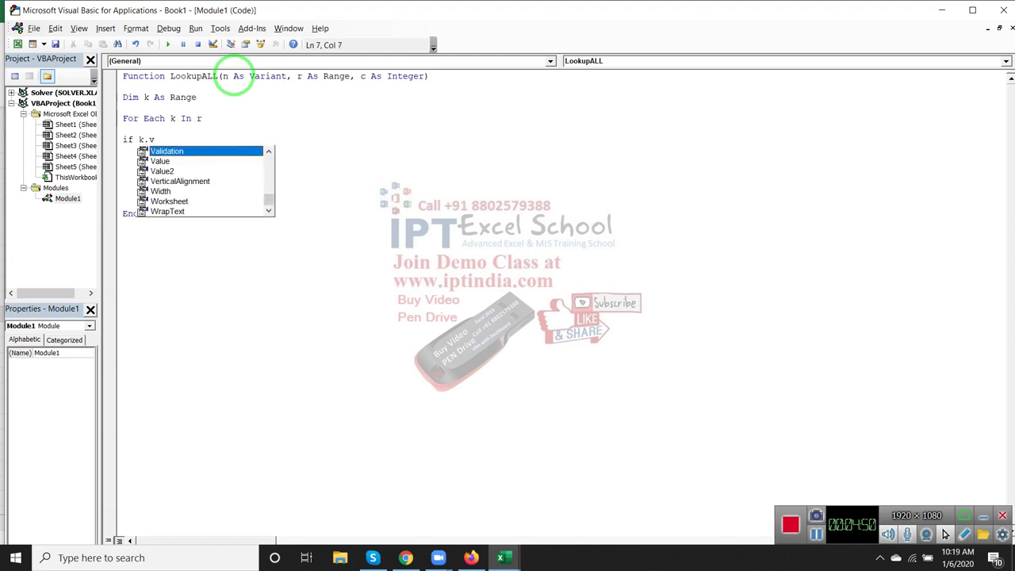
{"action": "key", "text": "Down"}
{"action": "key", "text": "Tab"}
{"action": "type", "text": "="}
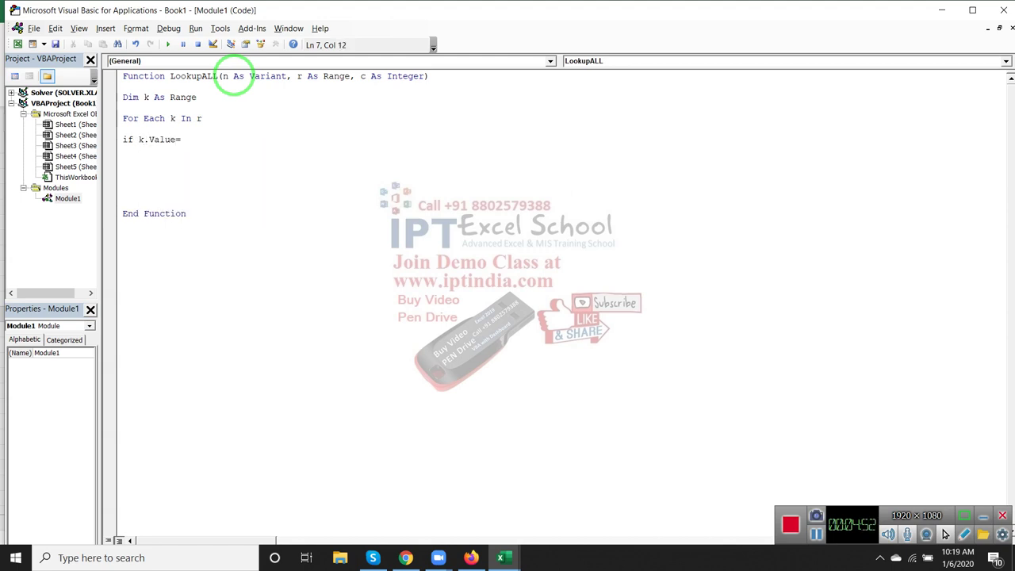
{"action": "type", "text": "n."}
{"action": "key", "text": "BackSpace"}
{"action": "key", "text": "BackSpace"}
{"action": "type", "text": "n"}
{"action": "type", "text": " Then"}
{"action": "key", "text": "Return"}
{"action": "type", "text": "i"}
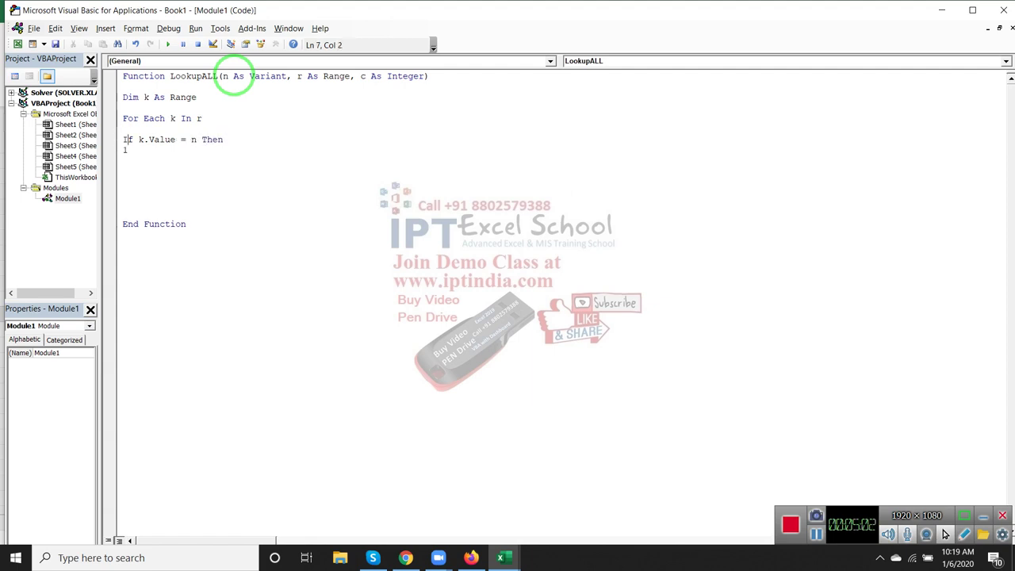
{"action": "key", "text": "BackSpace"}
- Declare Dim p As String, fixing the misspelled declaration after the compile error
{"action": "key", "text": "Up"}
{"action": "key", "text": "Up"}
{"action": "key", "text": "Up"}
{"action": "key", "text": "Return"}
{"action": "key", "text": "Up"}
{"action": "type", "text": "f"}
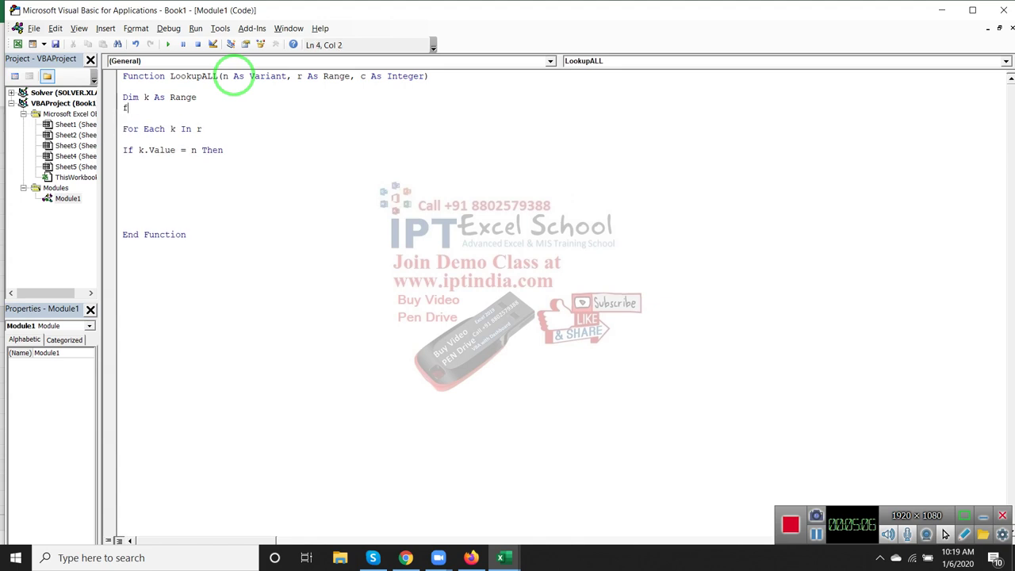
{"action": "type", "text": "im p "}
{"action": "type", "text": "as S"}
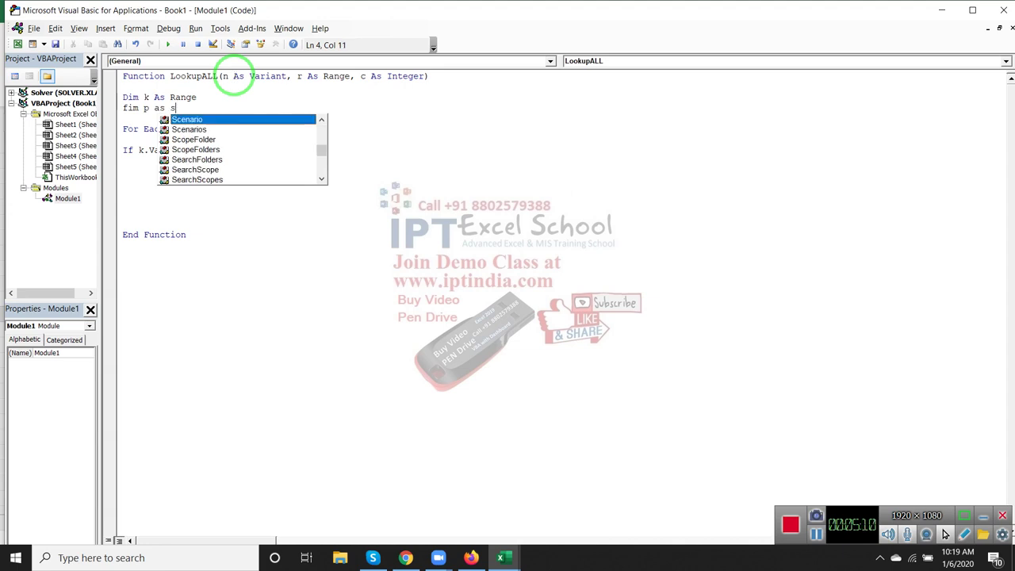
{"action": "type", "text": "tr"}
{"action": "key", "text": "Return"}
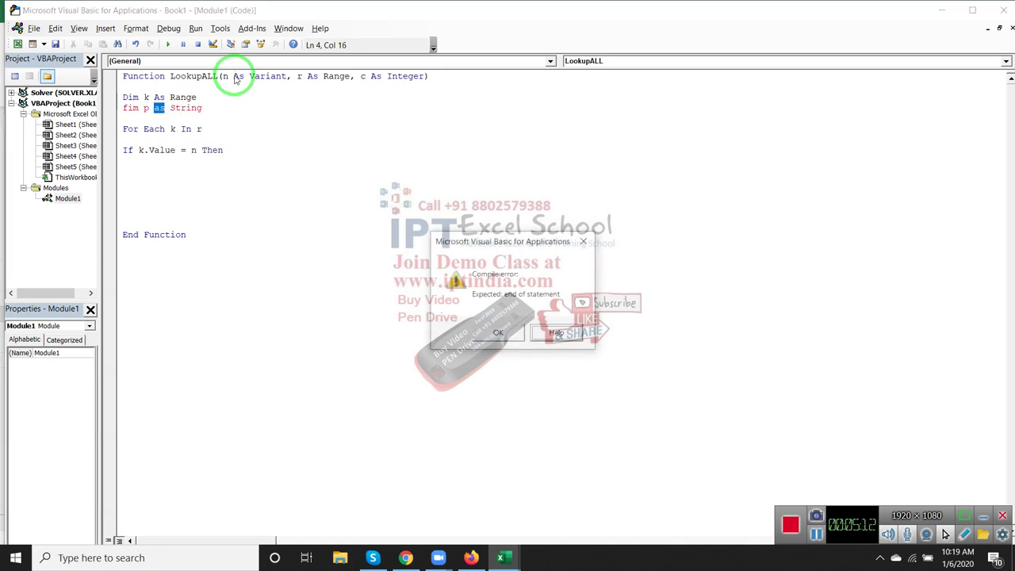
{"action": "key", "text": "Return"}
{"action": "key", "text": "Left"}
{"action": "key", "text": "Left"}
{"action": "key", "text": "Left"}
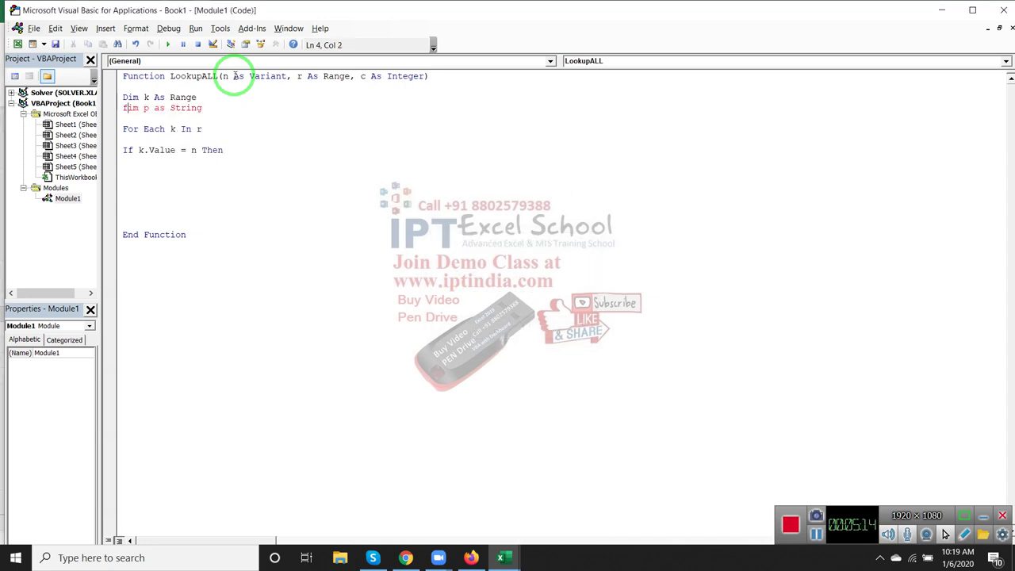
{"action": "key", "text": "BackSpace"}
{"action": "type", "text": "D"}
- Assign p = k.Offset(0, c).Value inside the If block
{"action": "key", "text": "Down"}
{"action": "key", "text": "Down"}
{"action": "key", "text": "Down"}
{"action": "key", "text": "Down"}
{"action": "key", "text": "Down"}
{"action": "type", "text": "p="}
{"action": "type", "text": "k."}
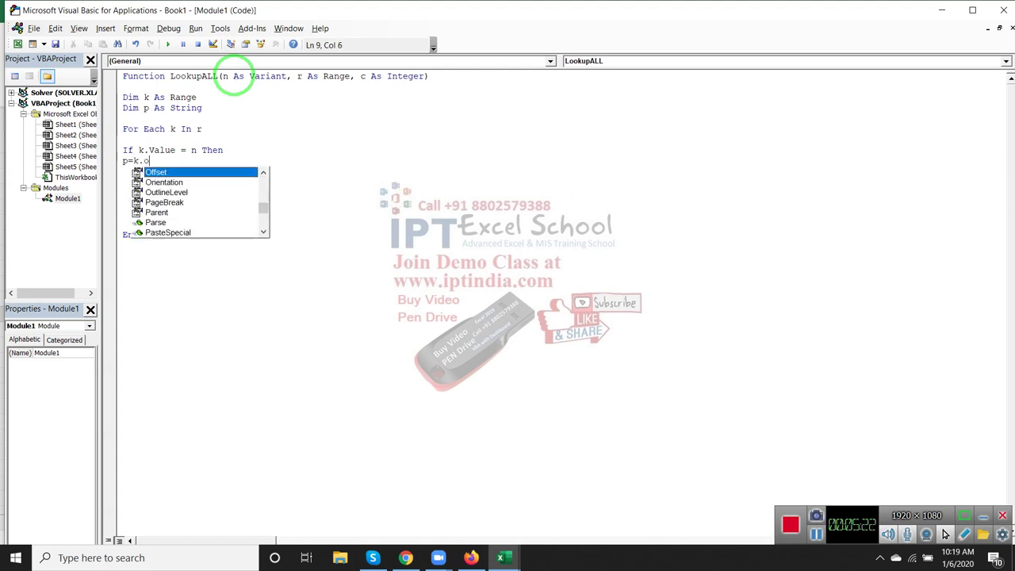
{"action": "type", "text": "o"}
{"action": "key", "text": "Tab"}
{"action": "type", "text": "("}
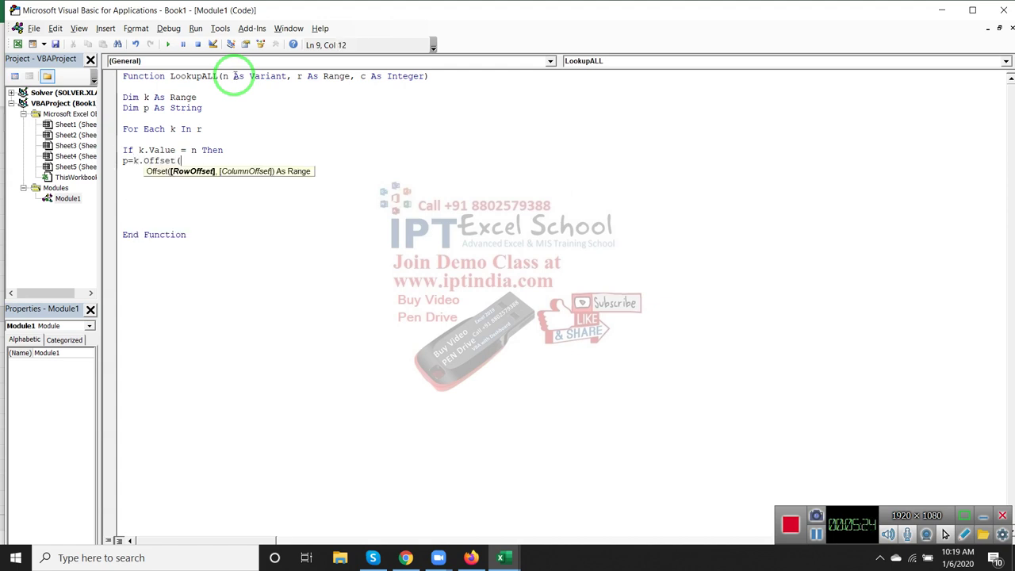
{"action": "type", "text": "0,c"}
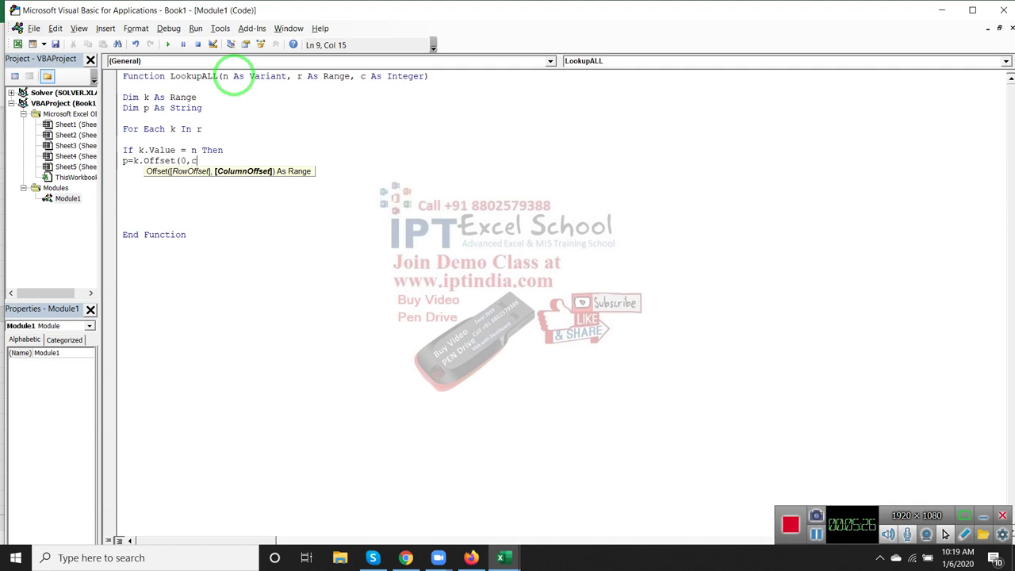
{"action": "type", "text": ").vl"}
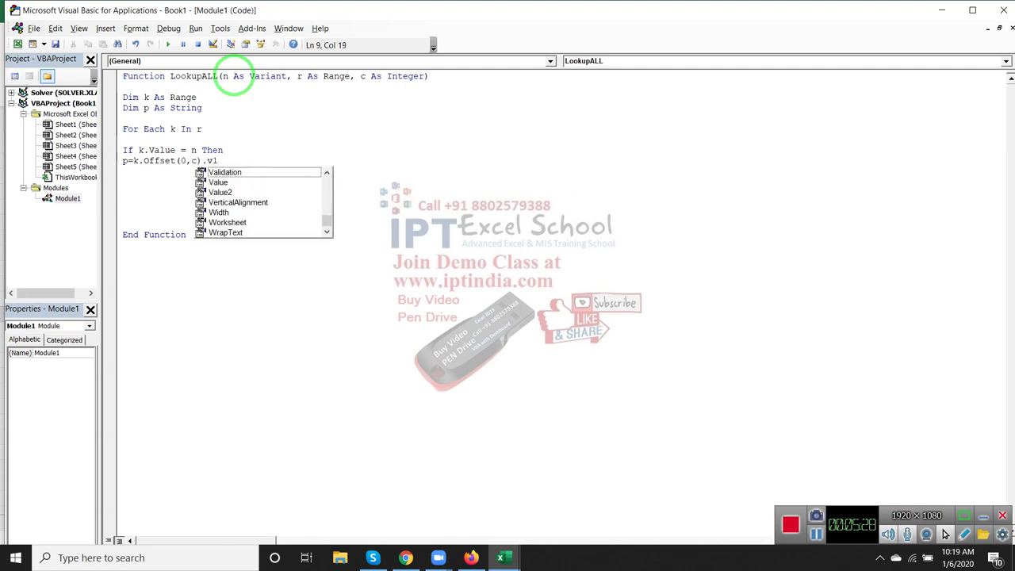
{"action": "key", "text": "BackSpace"}
{"action": "key", "text": "Down"}
{"action": "key", "text": "Tab"}
{"action": "key", "text": "Return"}
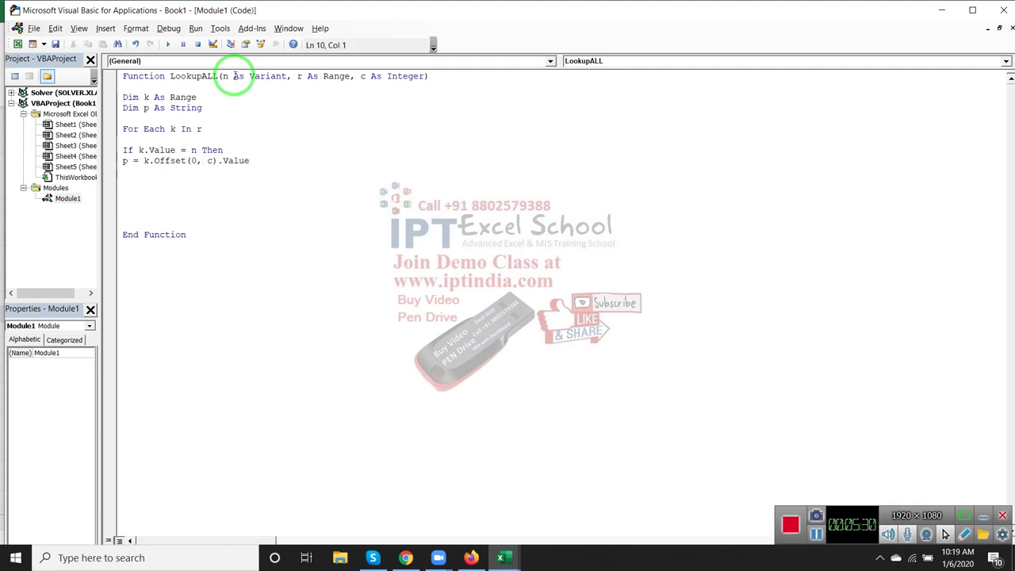
- Change the assignment to p = p & "," & k.Offset(0, c).Value and add End If
{"action": "left_click", "coordinate": [139, 161]}
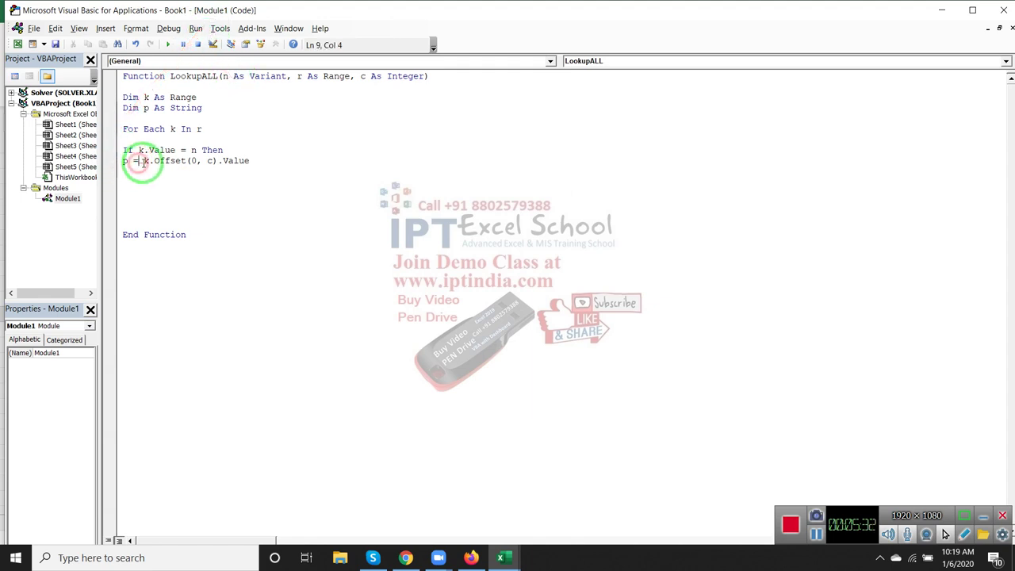
{"action": "type", "text": "p "}
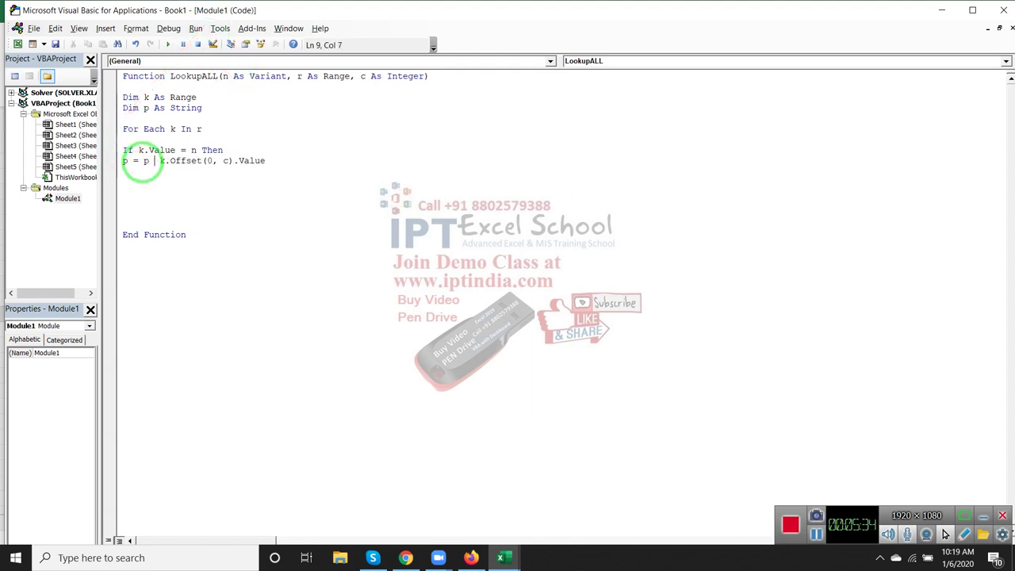
{"action": "type", "text": "& \""}
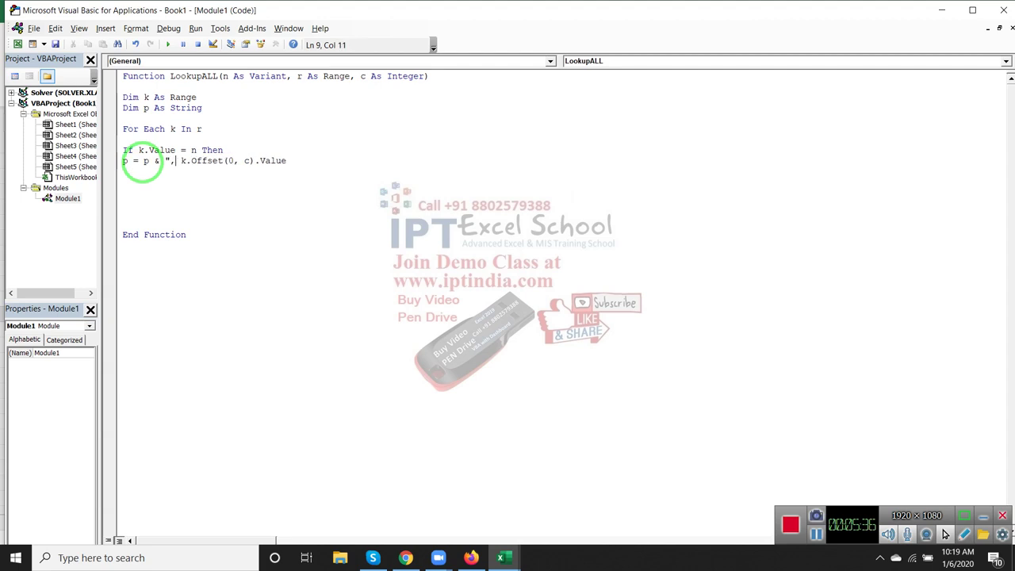
{"action": "type", "text": ",\" &"}
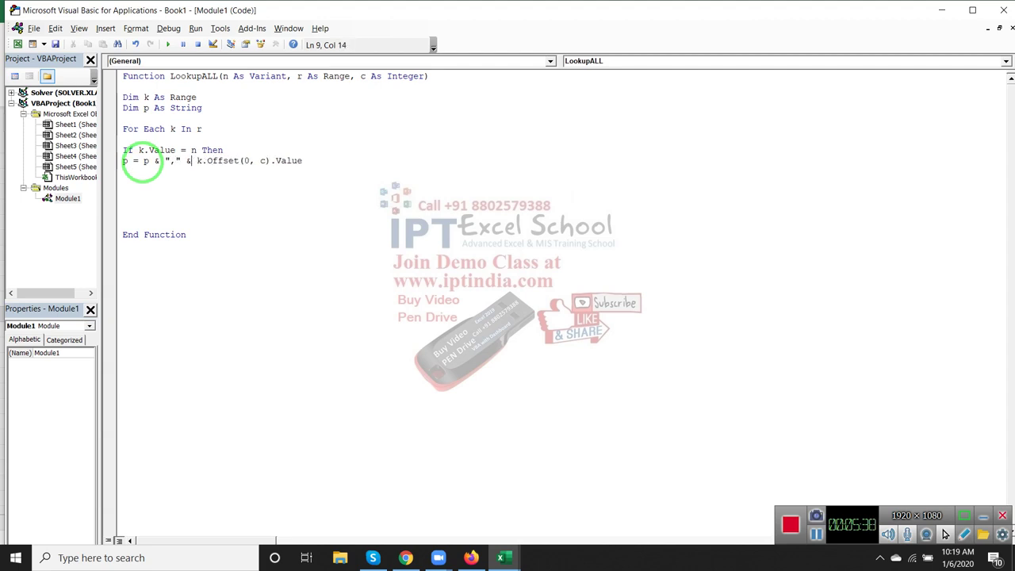
{"action": "key", "text": "Down"}
{"action": "type", "text": "e"}
{"action": "type", "text": "nd if"}
{"action": "key", "text": "Return"}
{"action": "key", "text": "Return"}
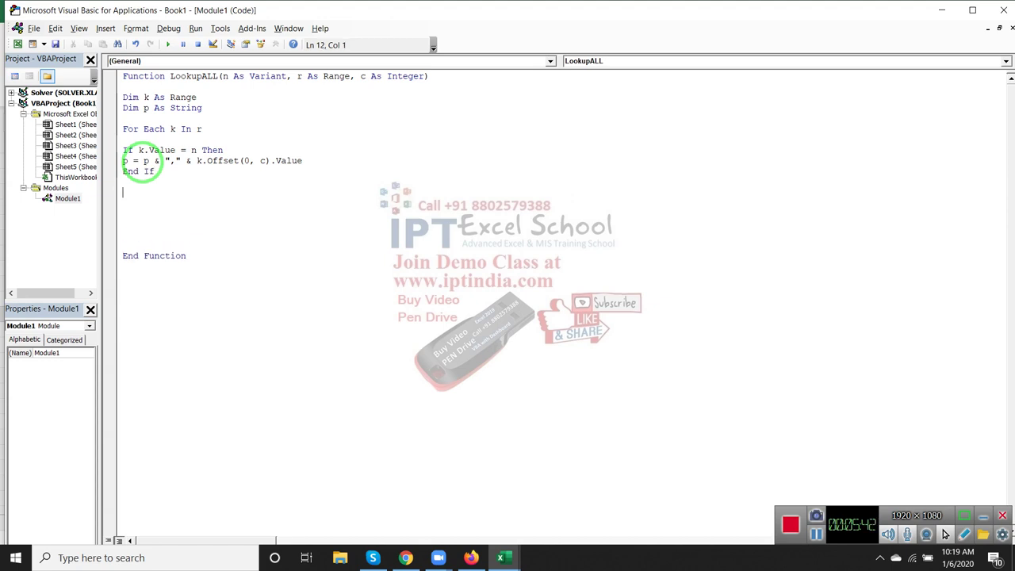
- Close the loop with Next k and return the result with LookupALL = p
{"action": "type", "text": "next k"}
{"action": "key", "text": "Down"}
{"action": "key", "text": "Return"}
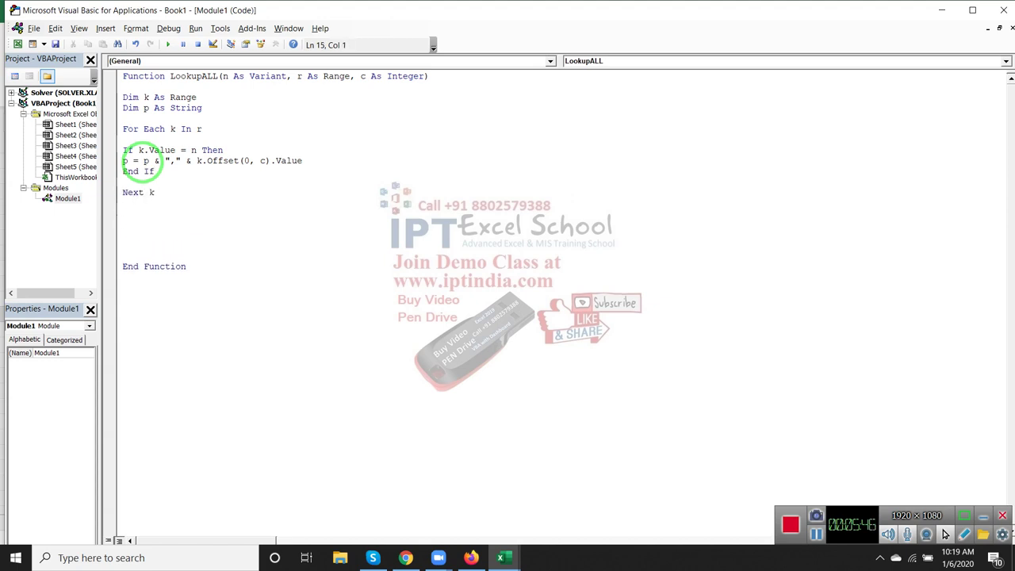
{"action": "type", "text": "Look"}
{"action": "type", "text": "upA"}
{"action": "type", "text": "ll"}
{"action": "type", "text": " = "}
{"action": "type", "text": "p"}
{"action": "key", "text": "Return"}
- Back in Excel, start a LookupALL formula in E4 using D3 as the name
{"action": "key", "text": "alt+F11"}
{"action": "left_click", "coordinate": [272, 219]}
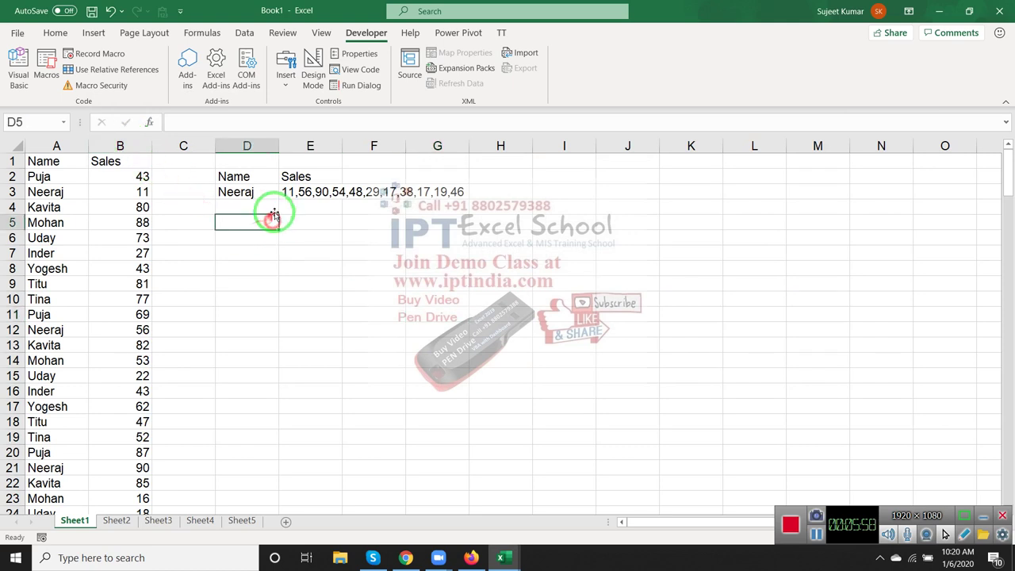
{"action": "left_click", "coordinate": [282, 205]}
{"action": "type", "text": "="}
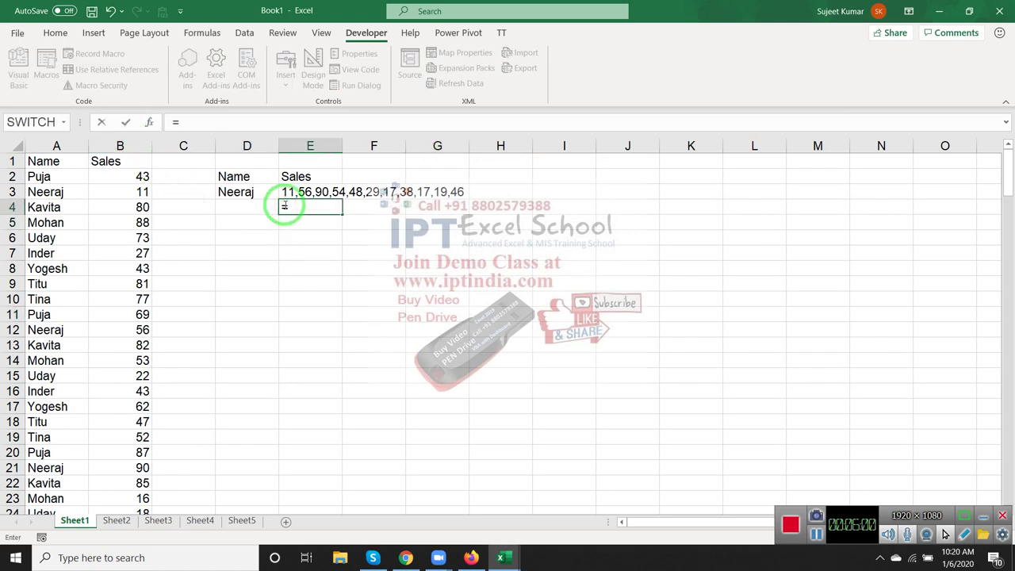
{"action": "type", "text": "loo"}
{"action": "key", "text": "Tab"}
{"action": "key", "text": "Left"}
{"action": "key", "text": "Up"}
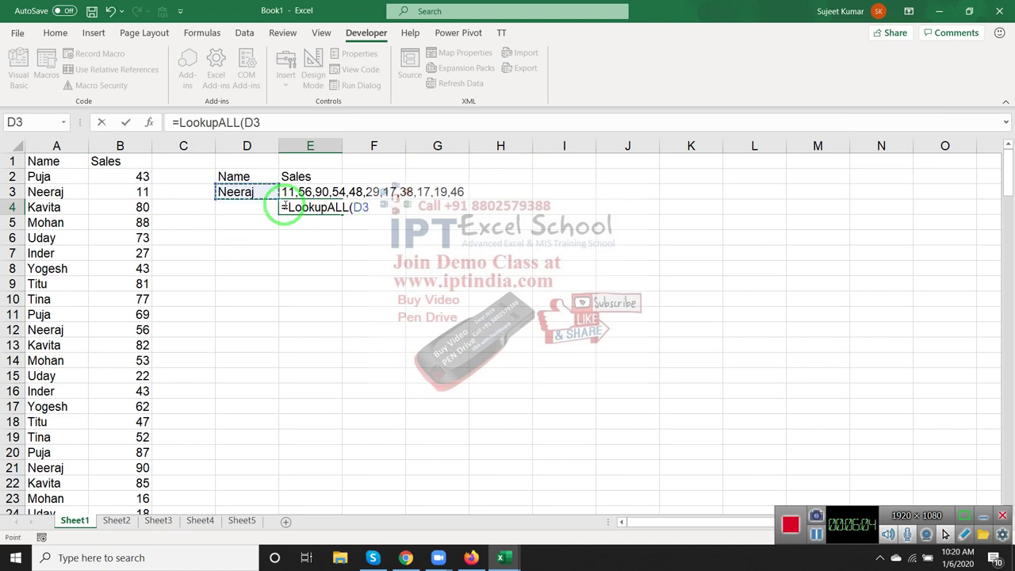
{"action": "type", "text": ","}
- Finish the formula as =LookupALL(D3,A2:A93,1) and check E4's comma-joined result
{"action": "key", "text": "Left"}
{"action": "key", "text": "Left"}
{"action": "key", "text": "Left"}
{"action": "key", "text": "Left"}
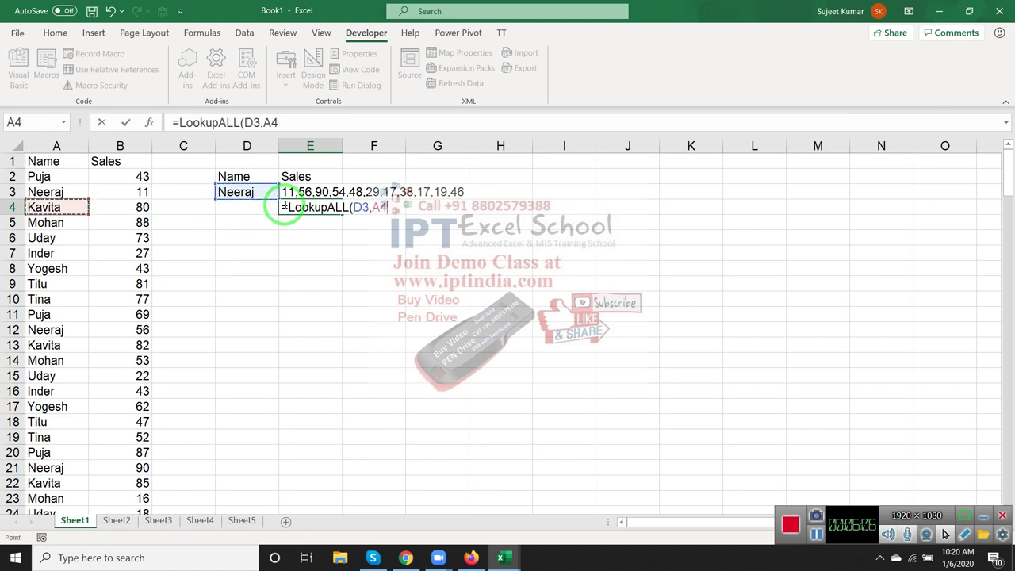
{"action": "key", "text": "Up"}
{"action": "key", "text": "Up"}
{"action": "key", "text": "Up"}
{"action": "key", "text": "Down"}
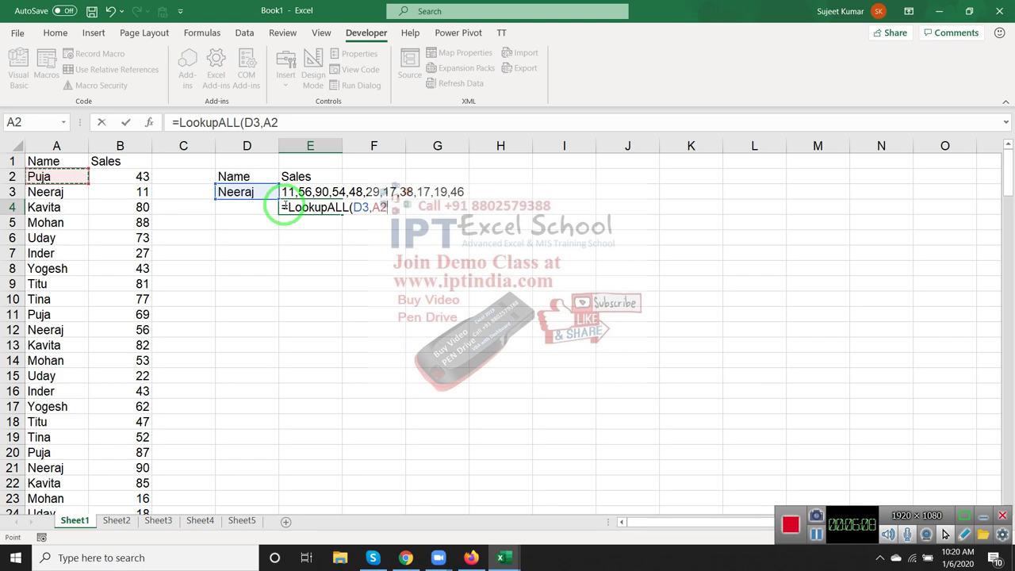
{"action": "key", "text": "ctrl+shift+Down"}
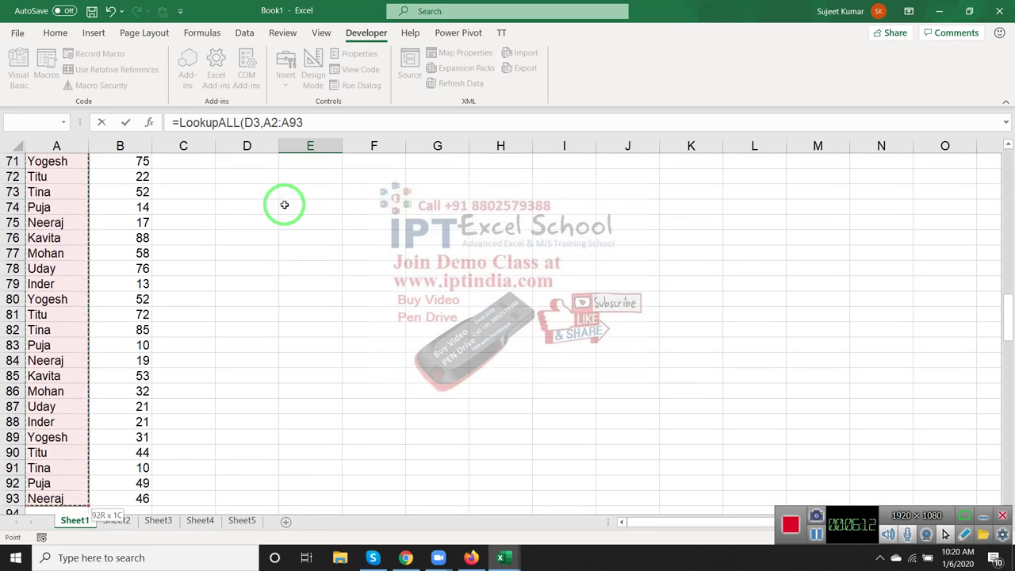
{"action": "type", "text": ","}
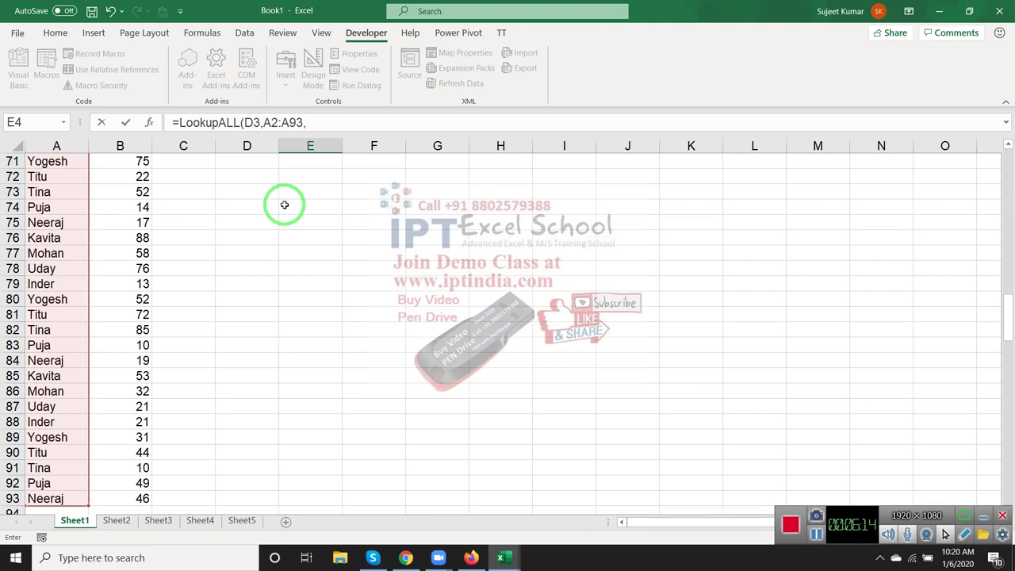
{"action": "type", "text": "\"\")"}
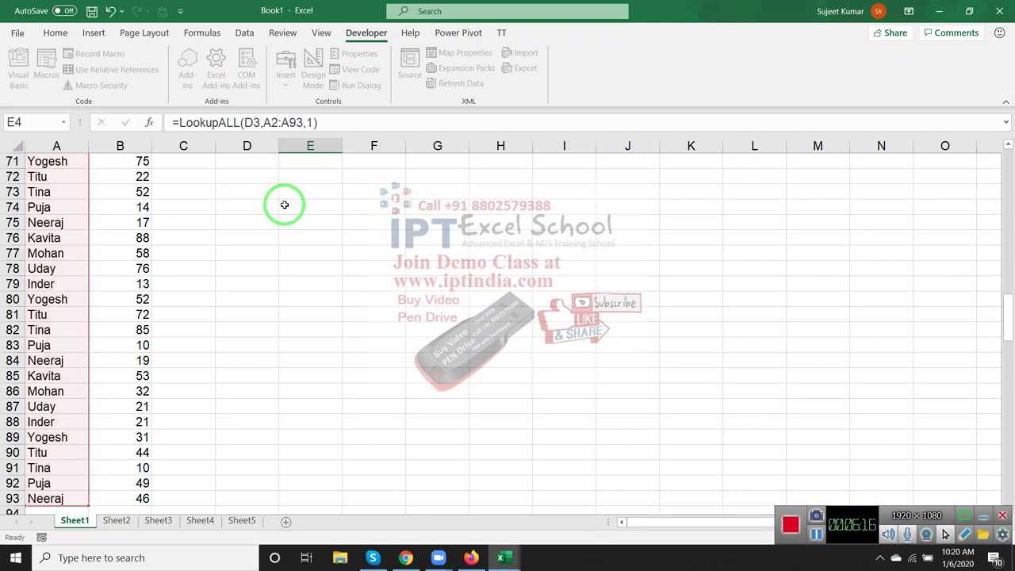
{"action": "key", "text": "Return"}
{"action": "key", "text": "Up"}
{"action": "key", "text": "Up"}
{"action": "key", "text": "Up"}
{"action": "key", "text": "Up"}
{"action": "key", "text": "Down"}
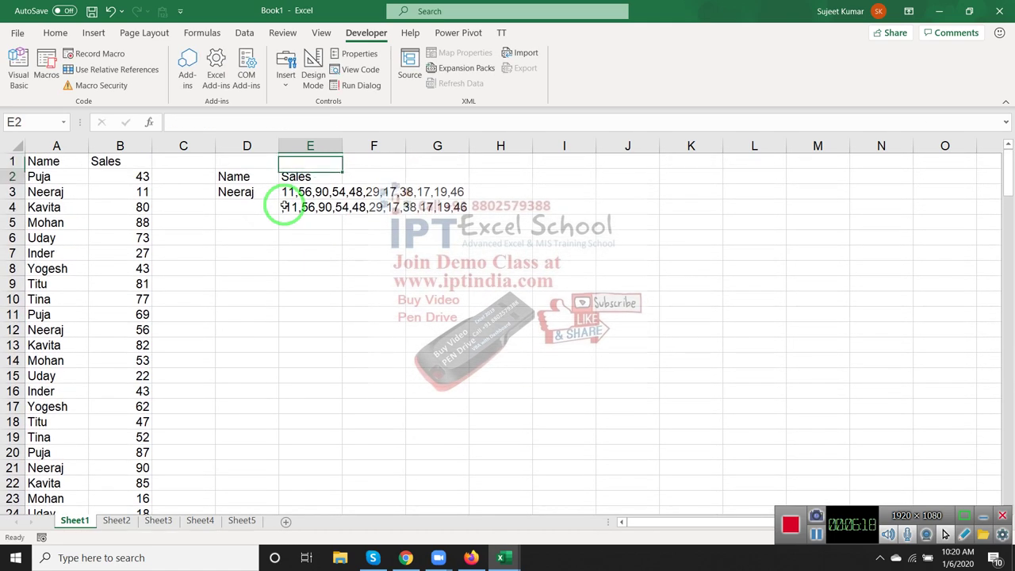
{"action": "key", "text": "Down"}
{"action": "key", "text": "Down"}
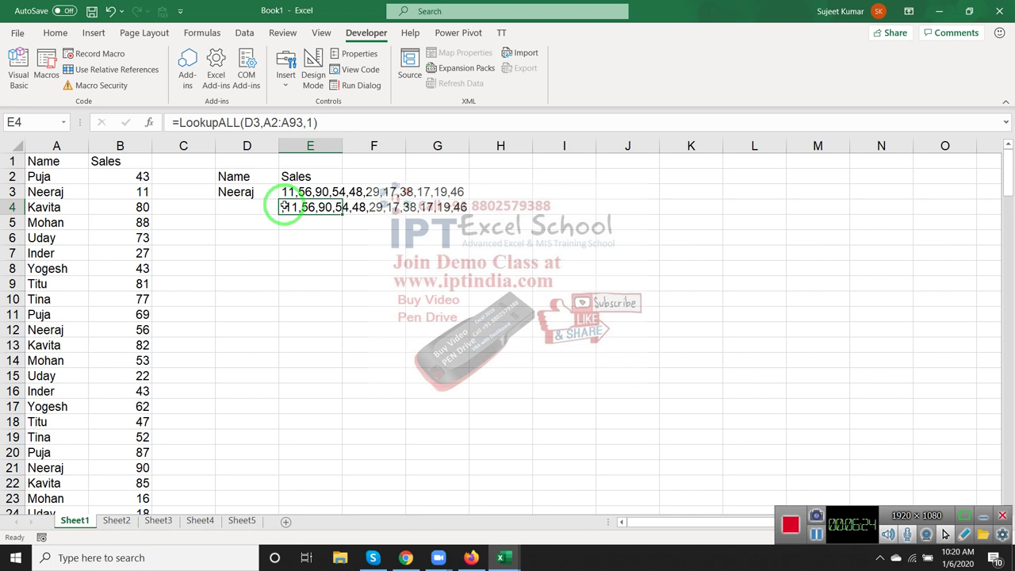
- Compare with E3's TEXTJOIN formula, then minimize Excel to the desktop
{"action": "key", "text": "Up"}
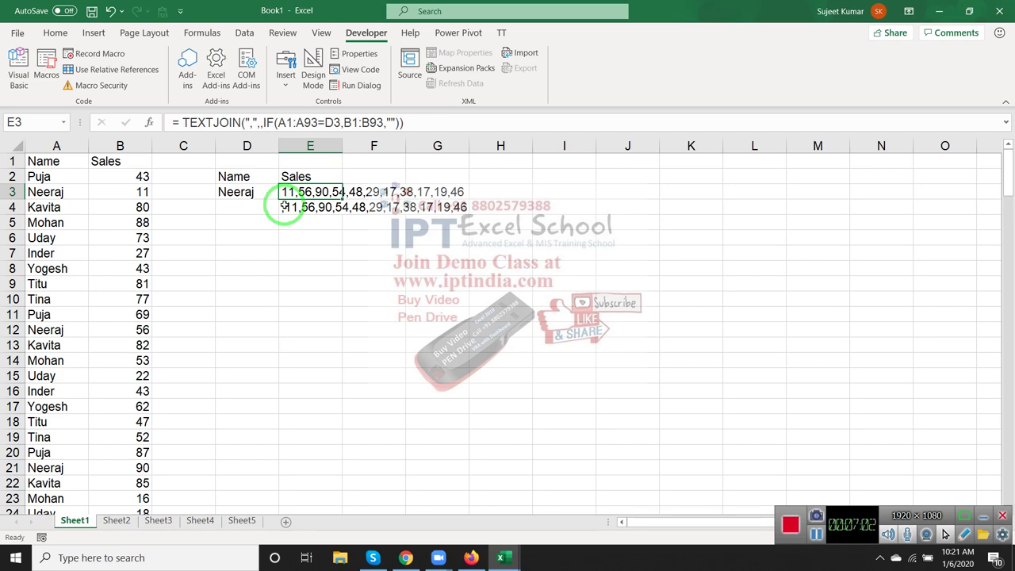
{"action": "key", "text": "super+d"}
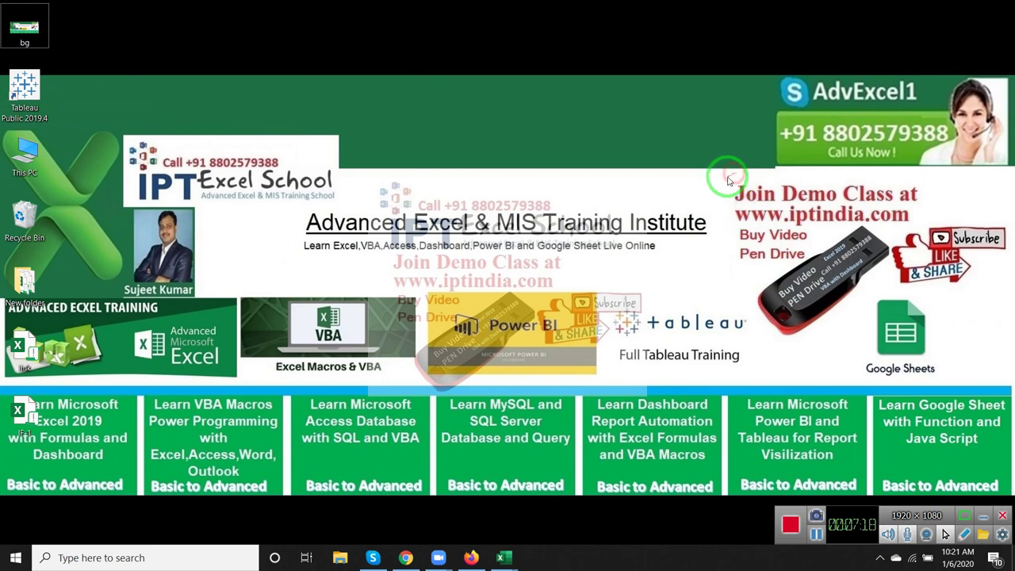
{"action": "left_click_drag", "start_coordinate": [726, 180], "coordinate": [926, 210]}
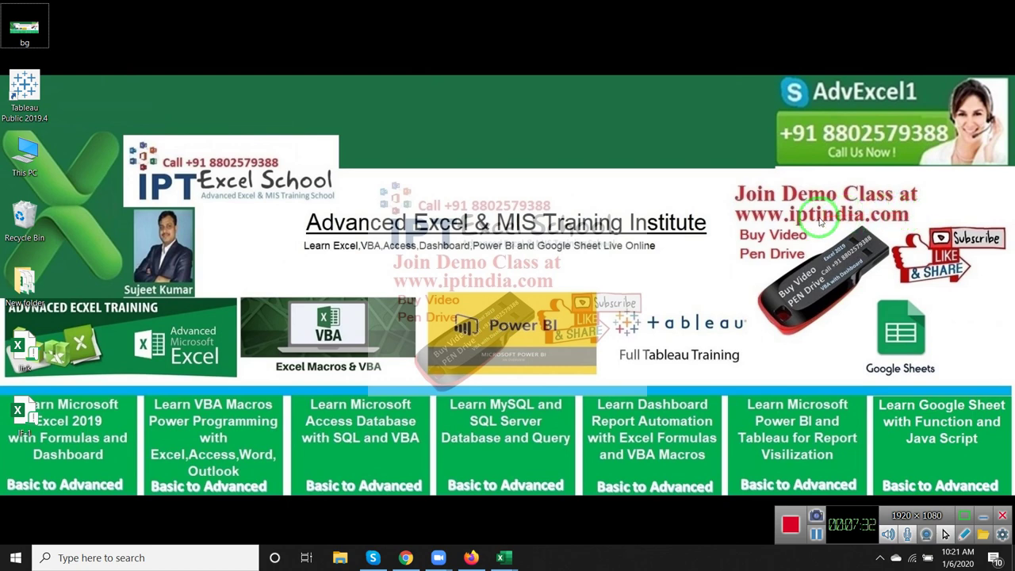
{"action": "left_click_drag", "start_coordinate": [765, 118], "coordinate": [952, 150]}
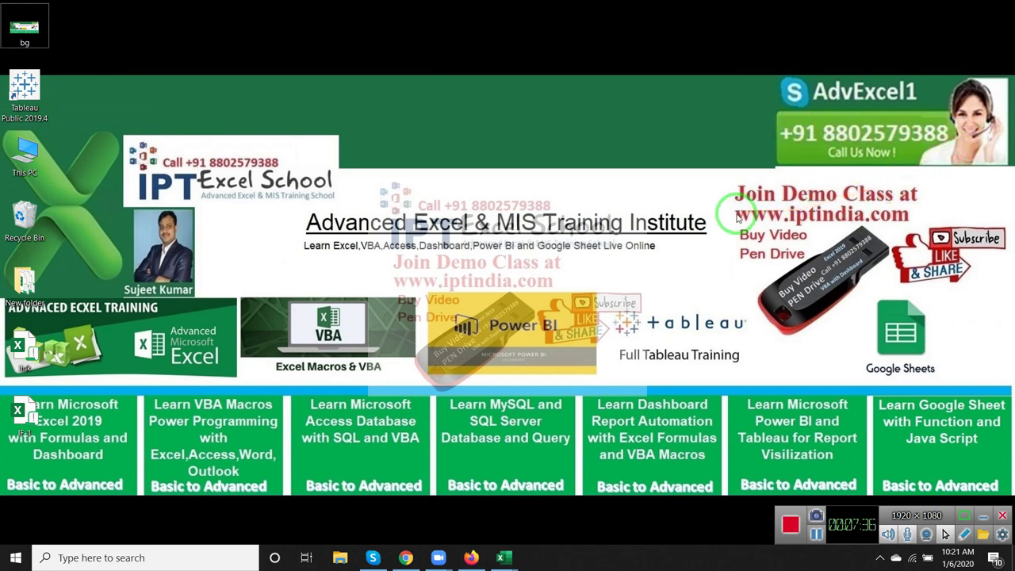